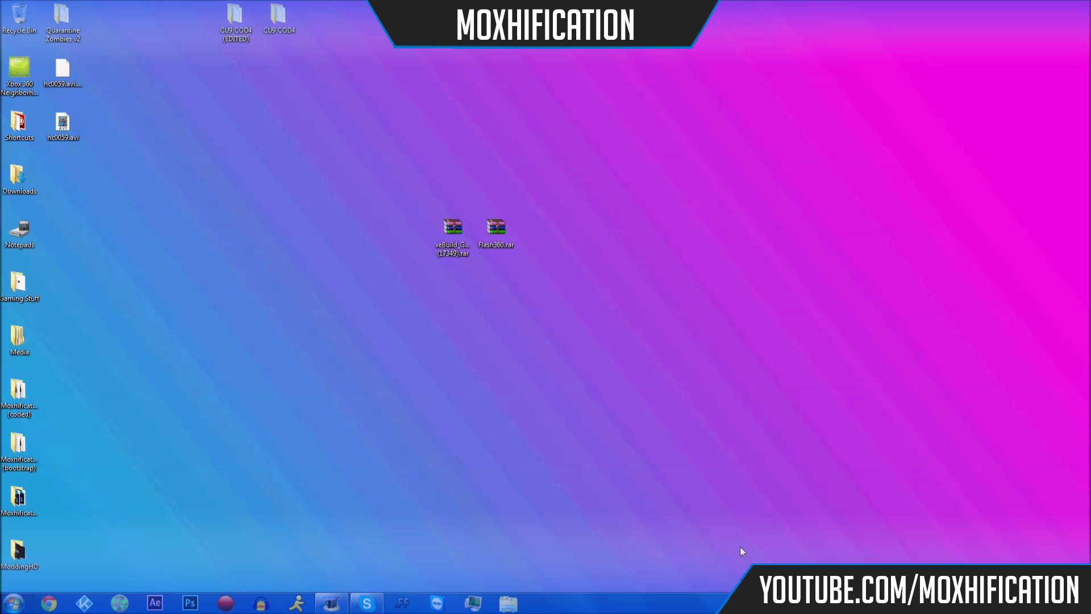
Step: Check the date on the taskbar calendar, then select the Flash360 archive on the desktop
{"action": "left_click", "coordinate": [1062, 602]}
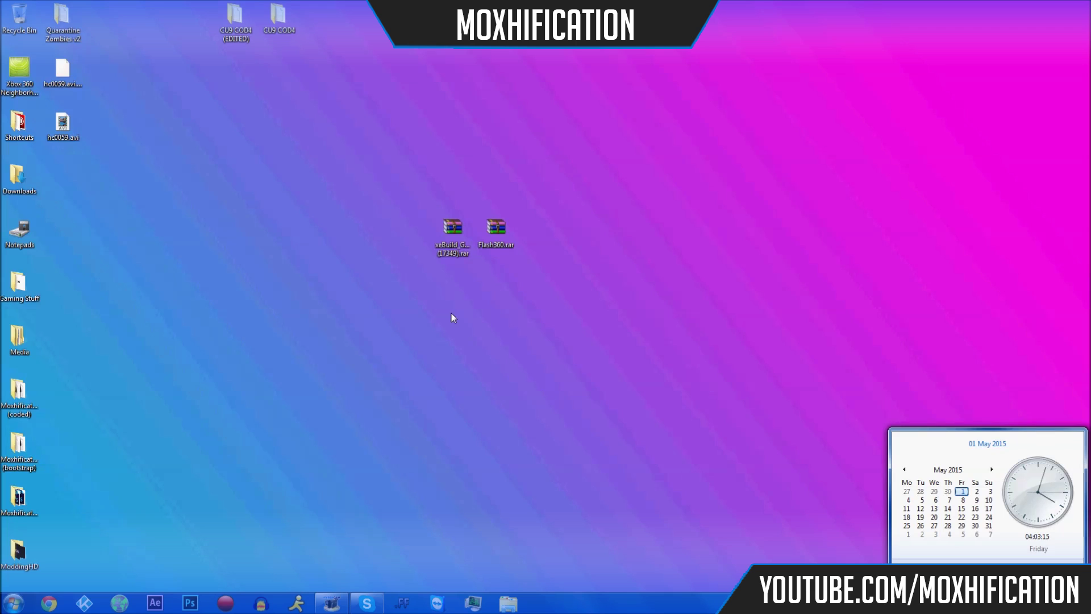
{"action": "left_click", "coordinate": [420, 298]}
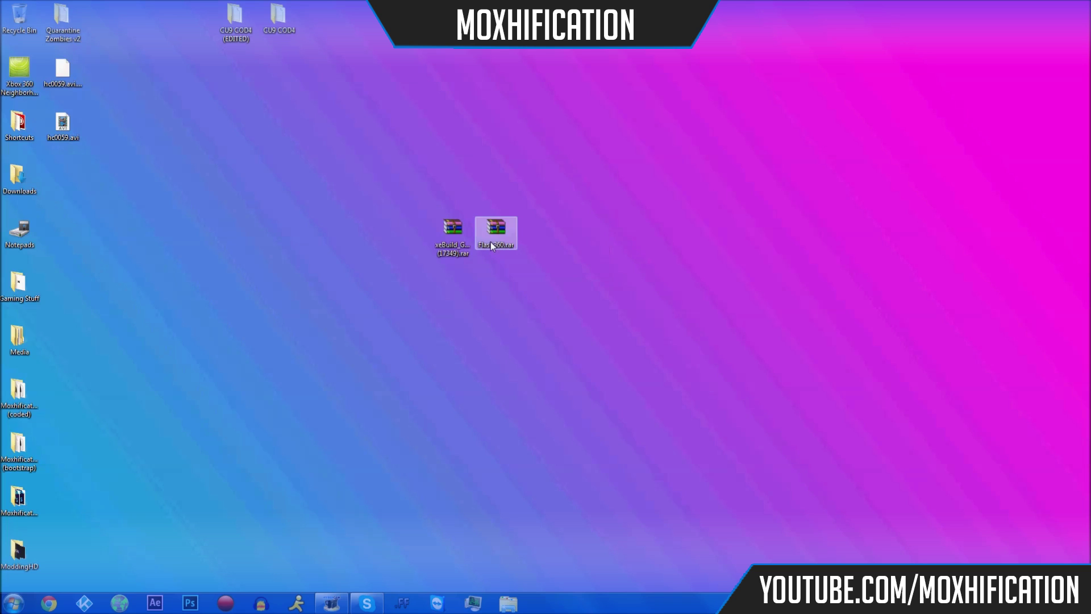
{"action": "left_click_drag", "start_coordinate": [371, 236], "coordinate": [621, 239]}
{"action": "left_click", "coordinate": [579, 287]}
{"action": "left_click", "coordinate": [452, 250]}
{"action": "left_click_drag", "start_coordinate": [391, 248], "coordinate": [476, 211]}
{"action": "left_click", "coordinate": [458, 193]}
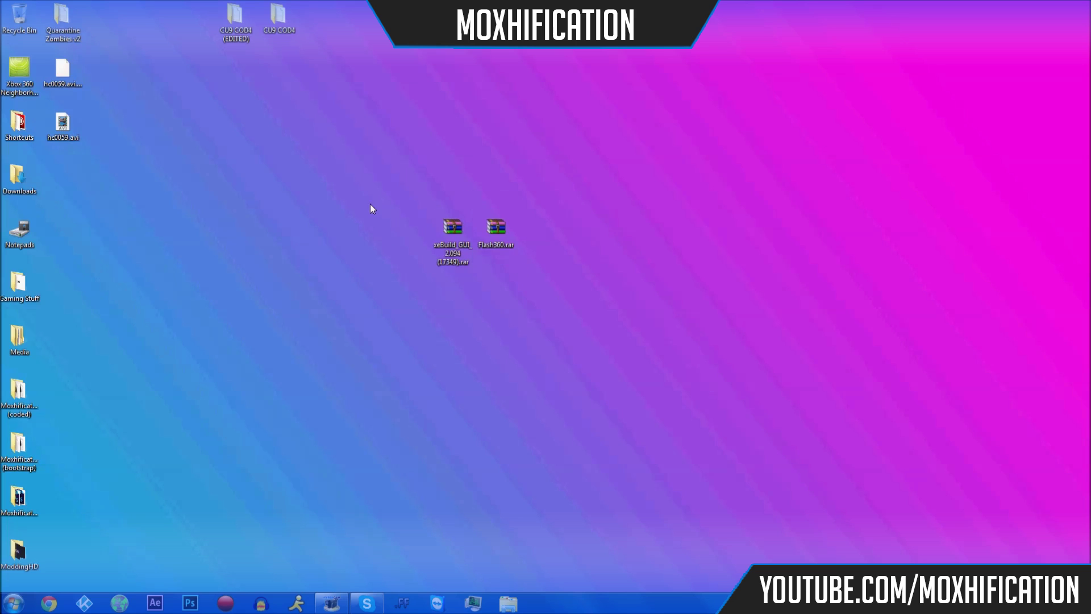
{"action": "left_click", "coordinate": [483, 247]}
{"action": "left_click", "coordinate": [432, 230]}
Step: Open Flash360.rar in WinRAR, dismiss the evaluation reminder, and enter its Flash360 folder
{"action": "double_click", "coordinate": [494, 236]}
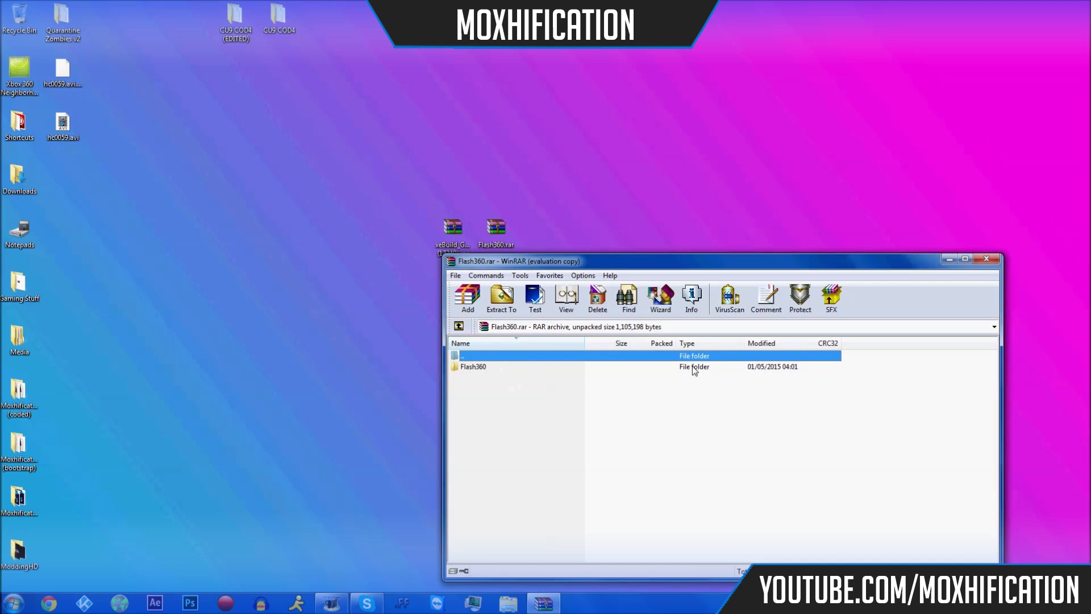
{"action": "key", "text": "Escape"}
{"action": "double_click", "coordinate": [496, 368]}
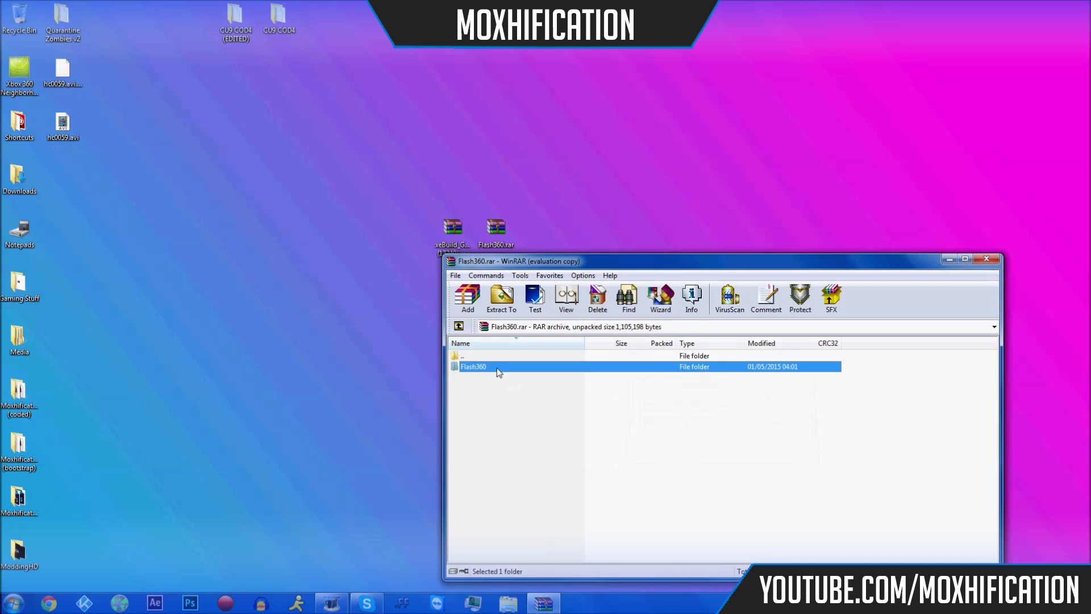
Step: Open Xbox 360 Neighborhood and place its window beside the WinRAR window
{"action": "double_click", "coordinate": [11, 70]}
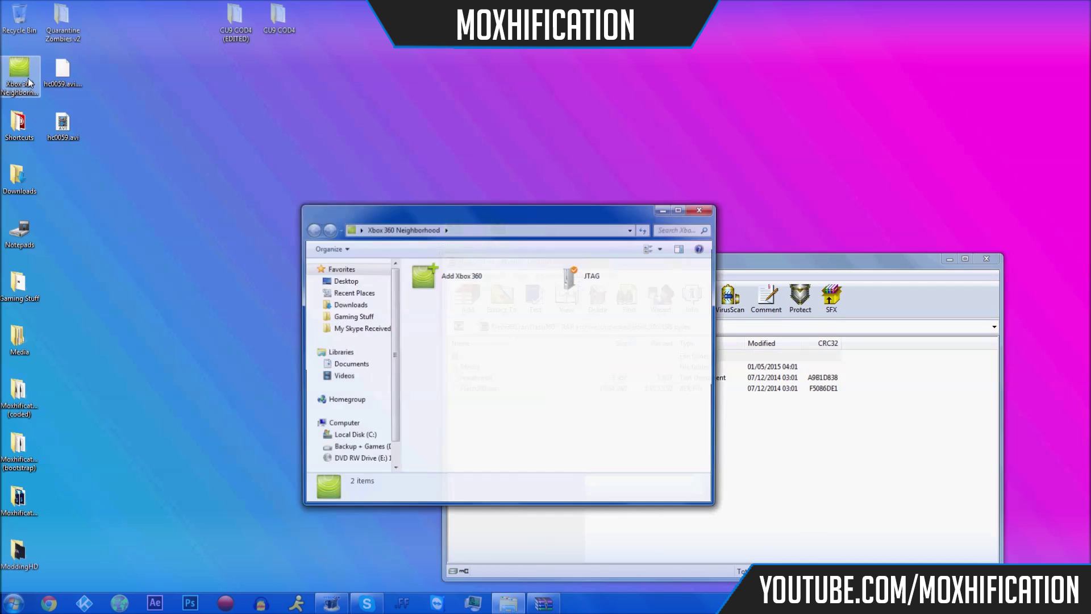
{"action": "left_click_drag", "start_coordinate": [511, 199], "coordinate": [237, 195]}
{"action": "left_click_drag", "start_coordinate": [482, 263], "coordinate": [534, 248]}
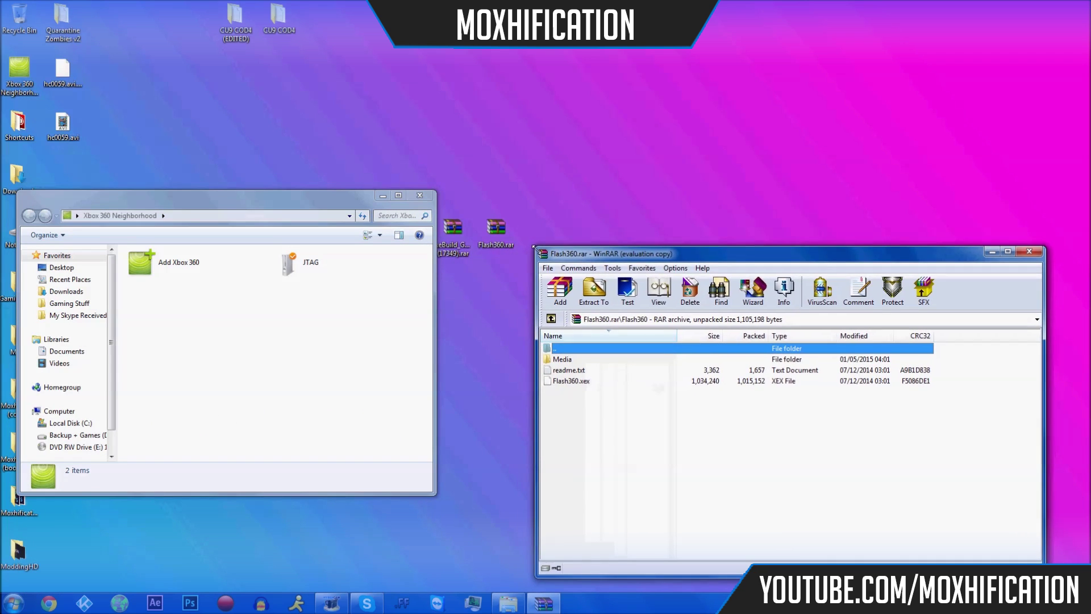
{"action": "left_click_drag", "start_coordinate": [280, 191], "coordinate": [325, 282]}
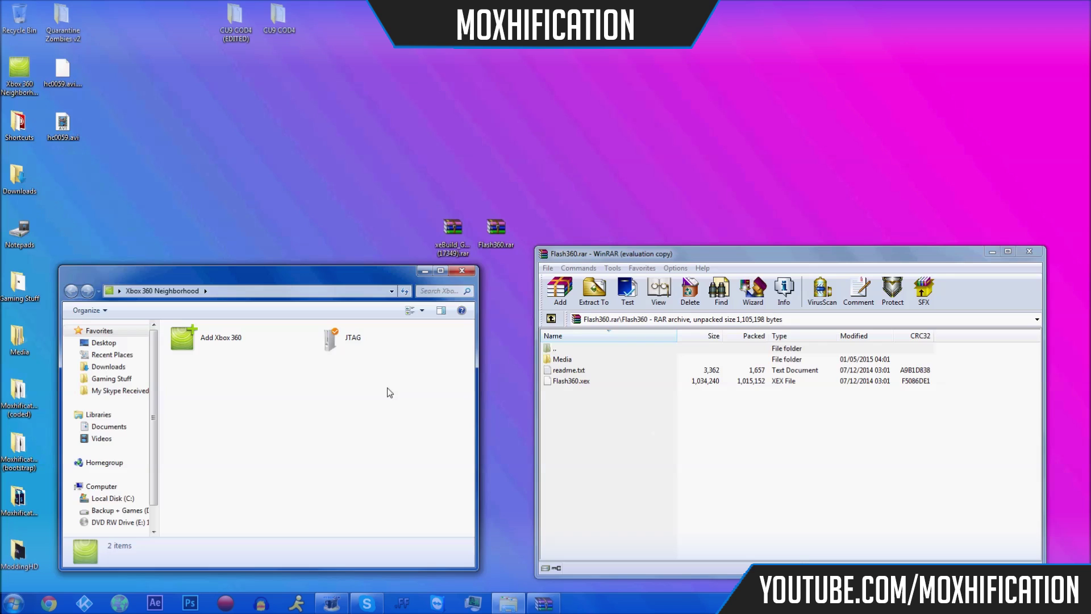
Step: Copy the Flash360 folder onto the JTAG's Retail Hard Drive Emulation, replacing all existing files, and open it
{"action": "double_click", "coordinate": [355, 339]}
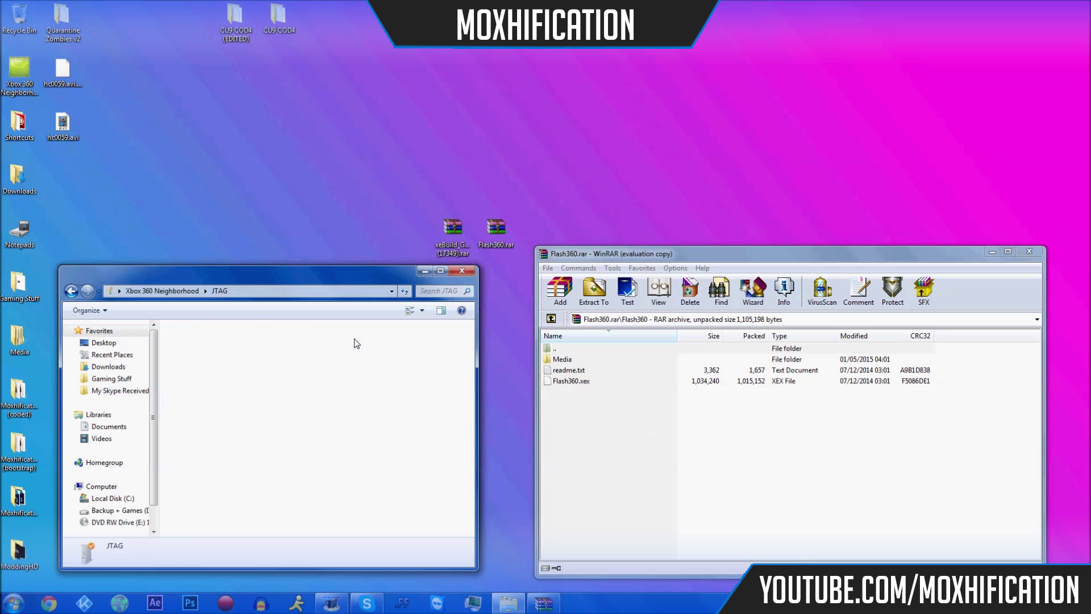
{"action": "double_click", "coordinate": [367, 373]}
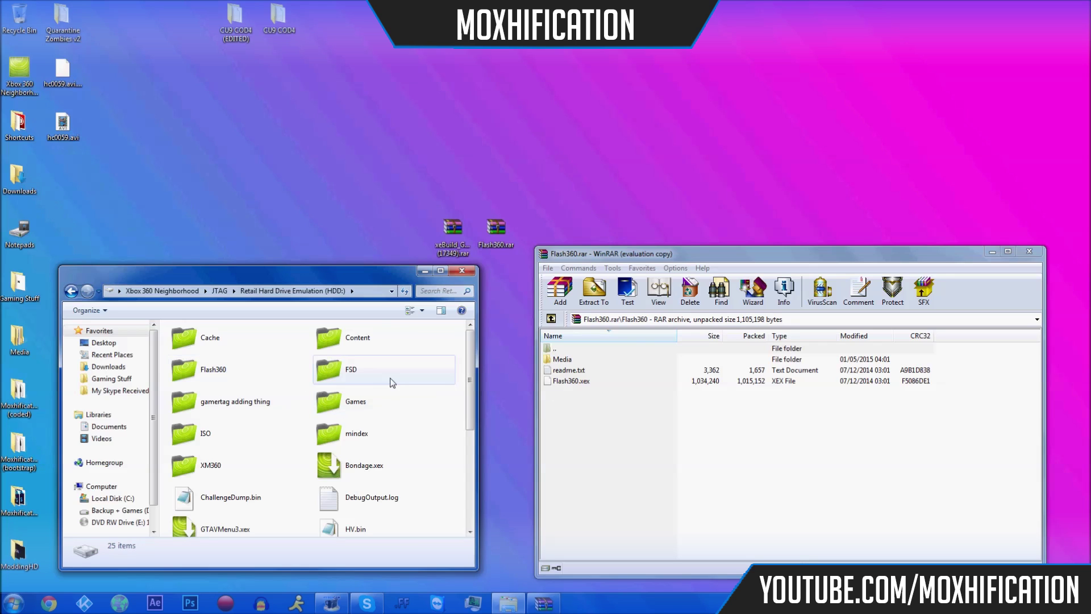
{"action": "double_click", "coordinate": [554, 348]}
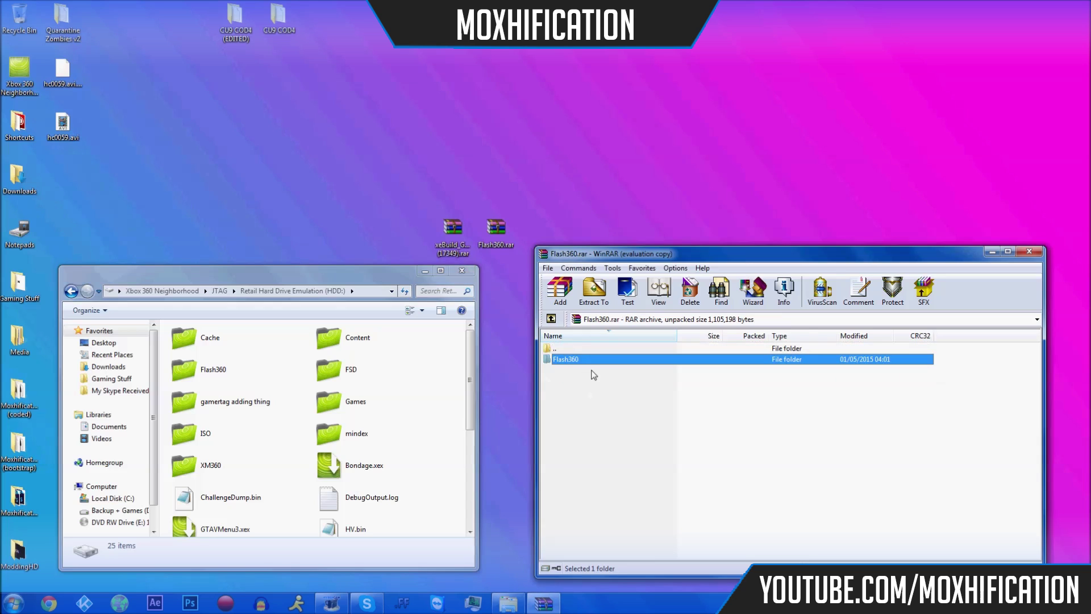
{"action": "left_click_drag", "start_coordinate": [574, 362], "coordinate": [515, 335]}
{"action": "left_click", "coordinate": [1029, 252]}
{"action": "left_click_drag", "start_coordinate": [510, 286], "coordinate": [641, 287]}
{"action": "left_click_drag", "start_coordinate": [480, 473], "coordinate": [464, 436]}
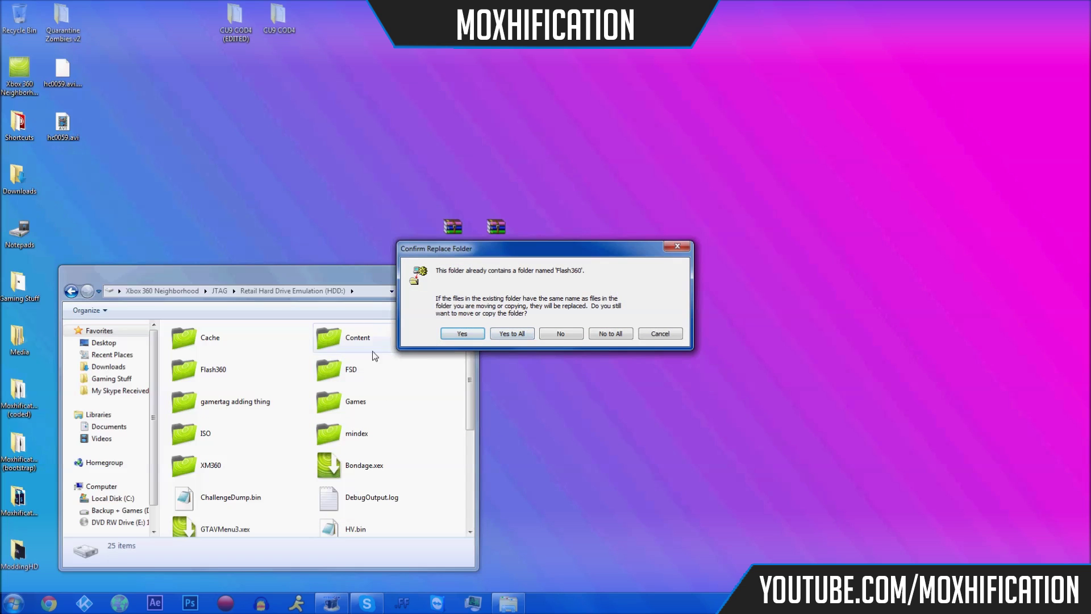
{"action": "left_click", "coordinate": [514, 332]}
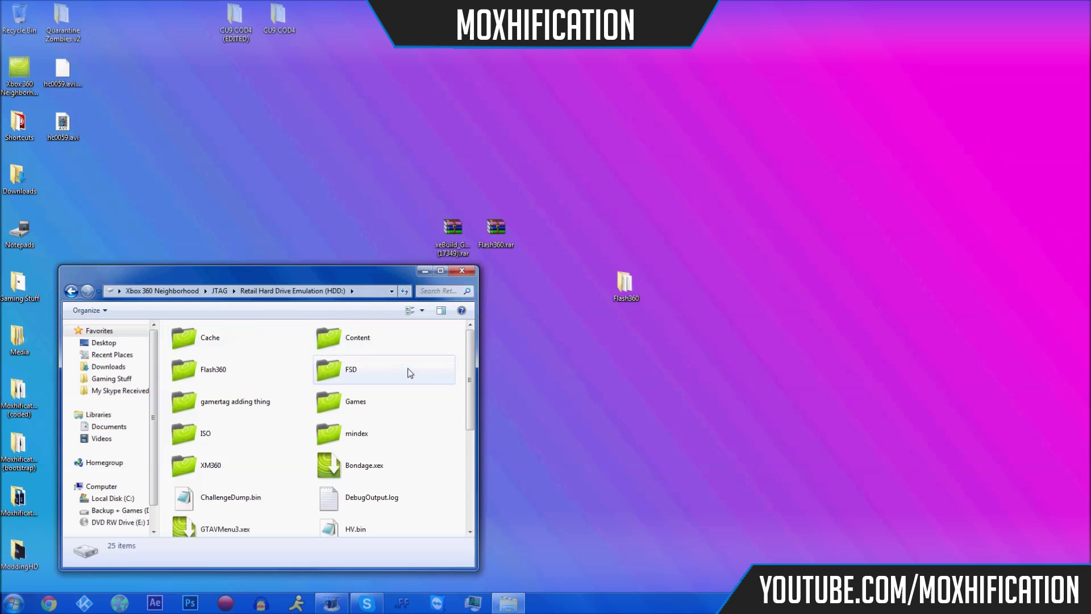
{"action": "double_click", "coordinate": [254, 370]}
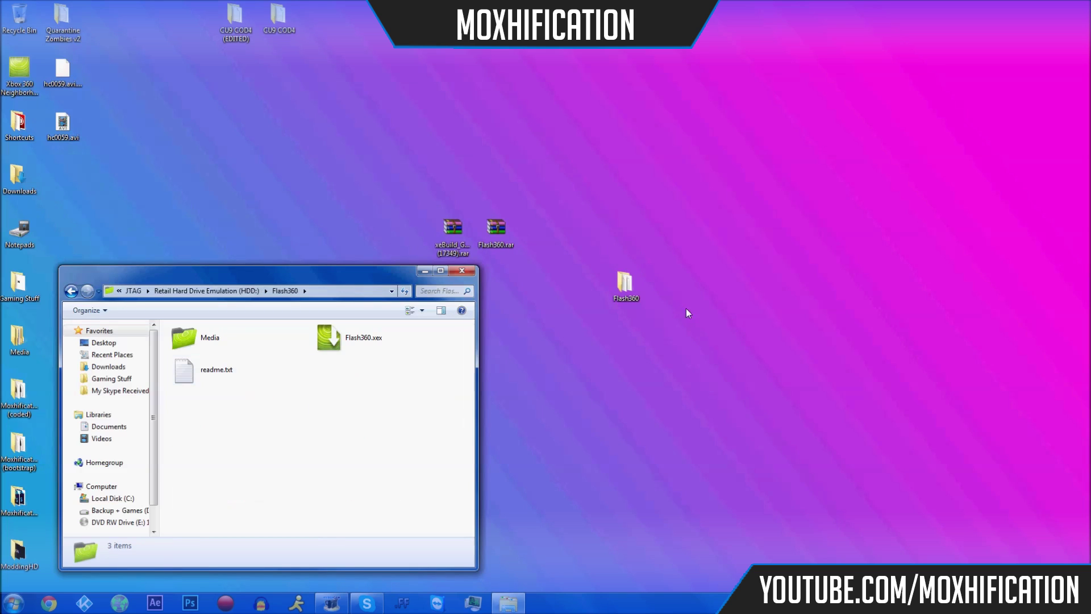
Step: Delete the desktop copy of Flash360 and permanently empty the Recycle Bin
{"action": "left_click_drag", "start_coordinate": [638, 293], "coordinate": [18, 19]}
{"action": "right_click", "coordinate": [16, 23]}
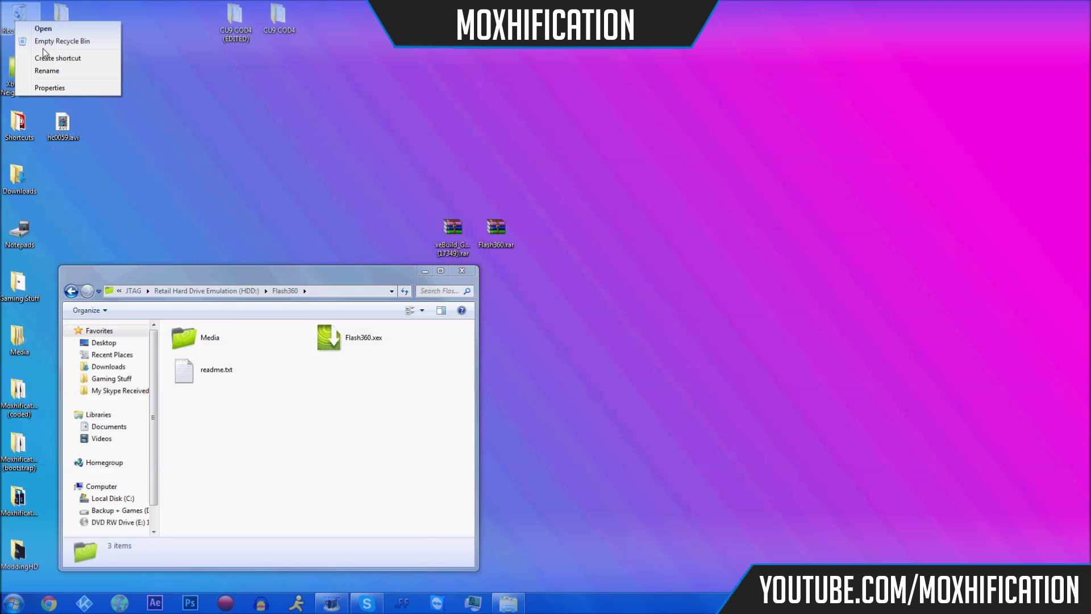
{"action": "left_click", "coordinate": [111, 42]}
{"action": "left_click", "coordinate": [584, 339]}
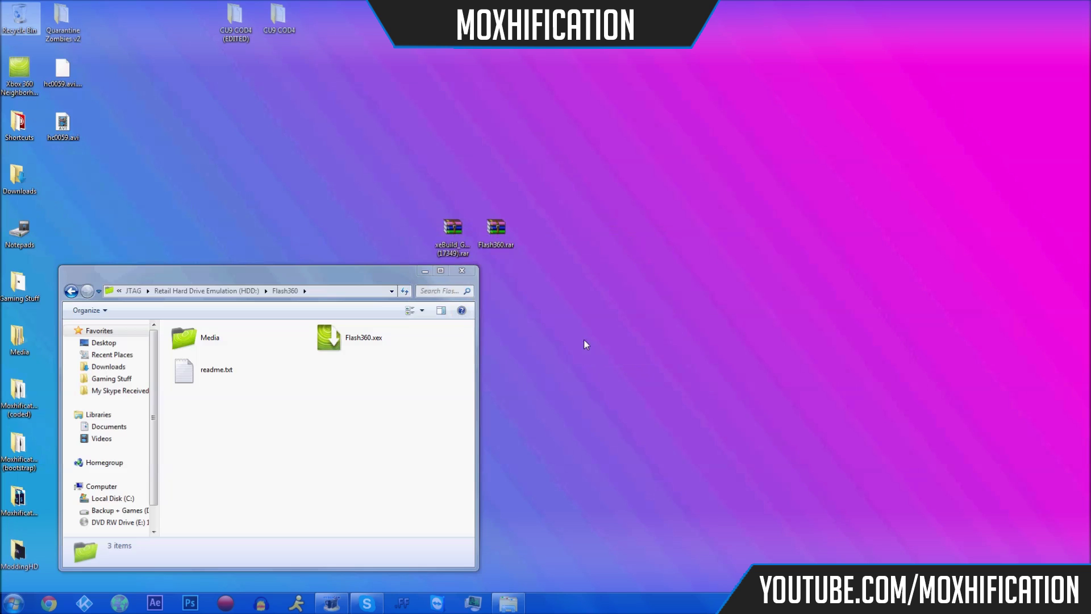
Step: Launch Flash360.xex on the console from the Flash360 folder window
{"action": "left_click", "coordinate": [280, 272]}
{"action": "left_click_drag", "start_coordinate": [279, 271], "coordinate": [814, 231]}
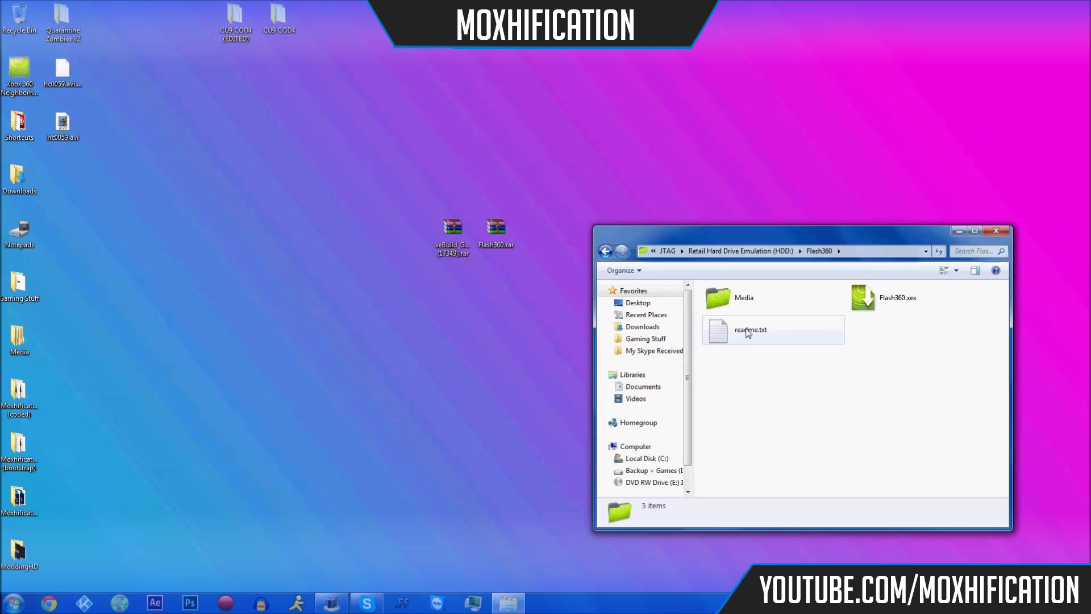
{"action": "left_click", "coordinate": [892, 299]}
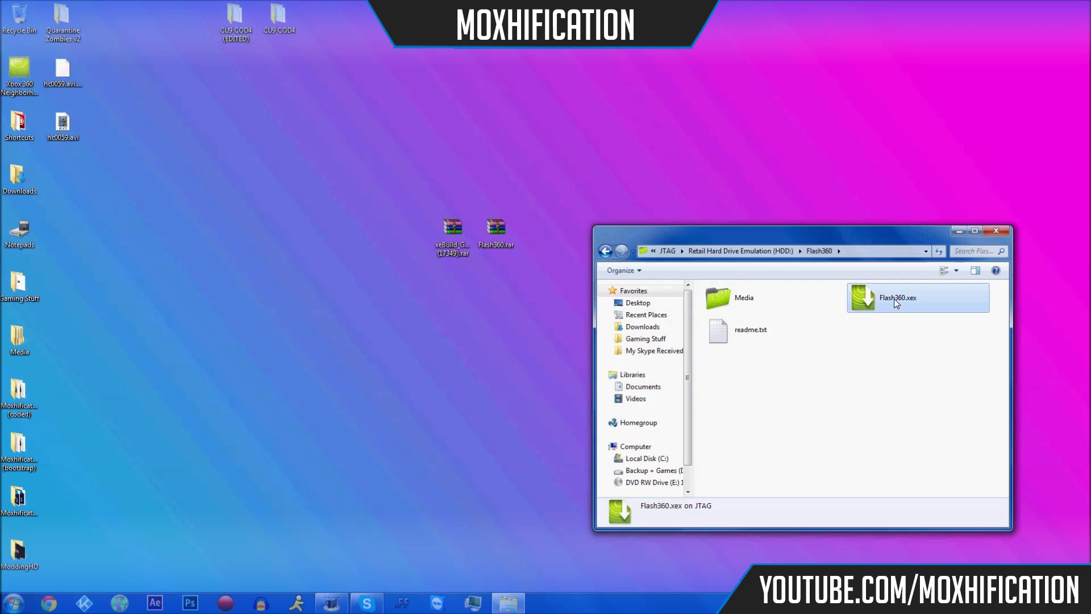
{"action": "right_click", "coordinate": [895, 300]}
{"action": "left_click", "coordinate": [924, 307]}
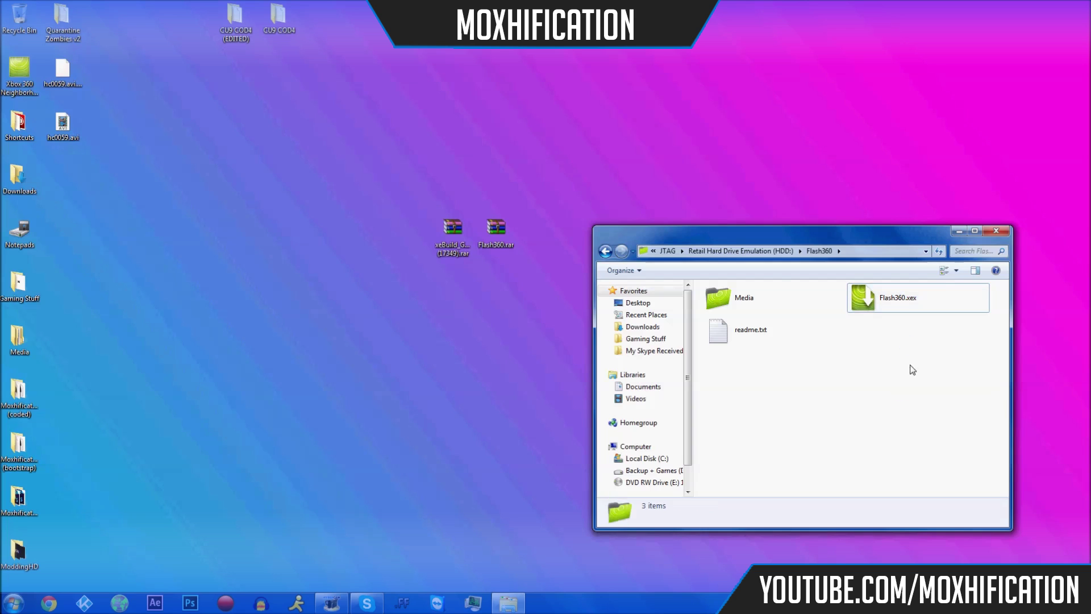
{"action": "left_click", "coordinate": [960, 230]}
Step: Bring up Hauppauge Capture and enlarge the console feed showing Flash360 v1.0 to full screen
{"action": "left_click", "coordinate": [226, 602]}
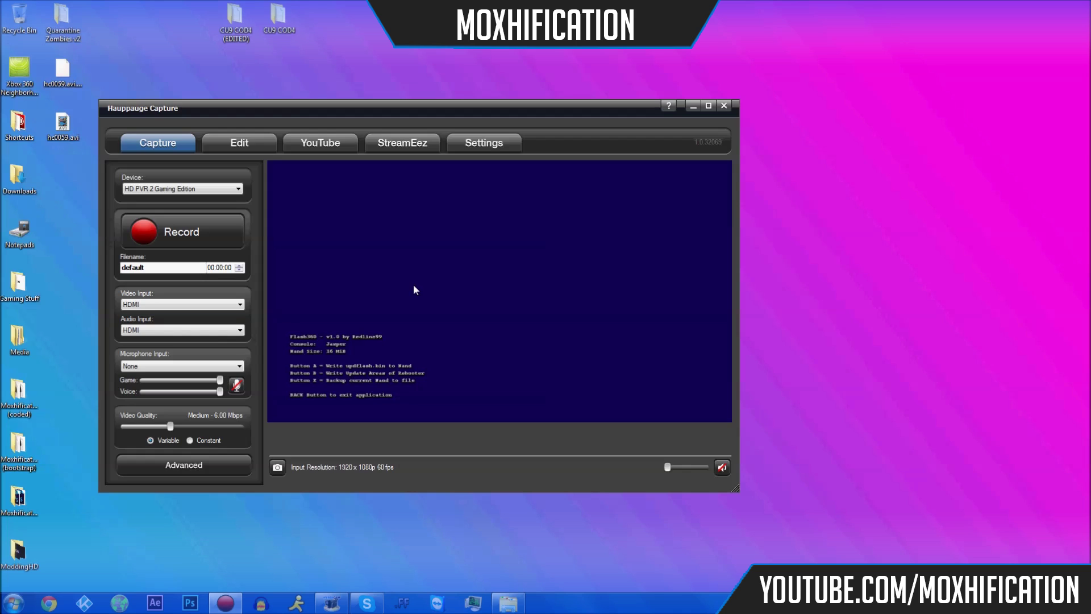
{"action": "double_click", "coordinate": [477, 291]}
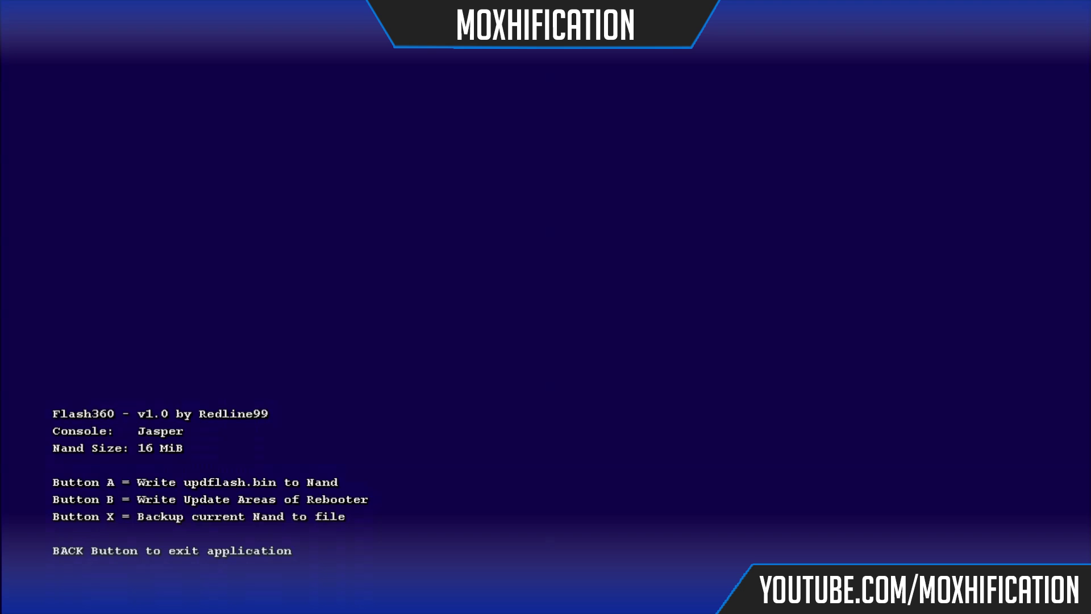
Step: Dump the entire 16 MiB NAND to D:\flashdmp.bin, then exit Flash360
{"action": "key", "text": "x"}
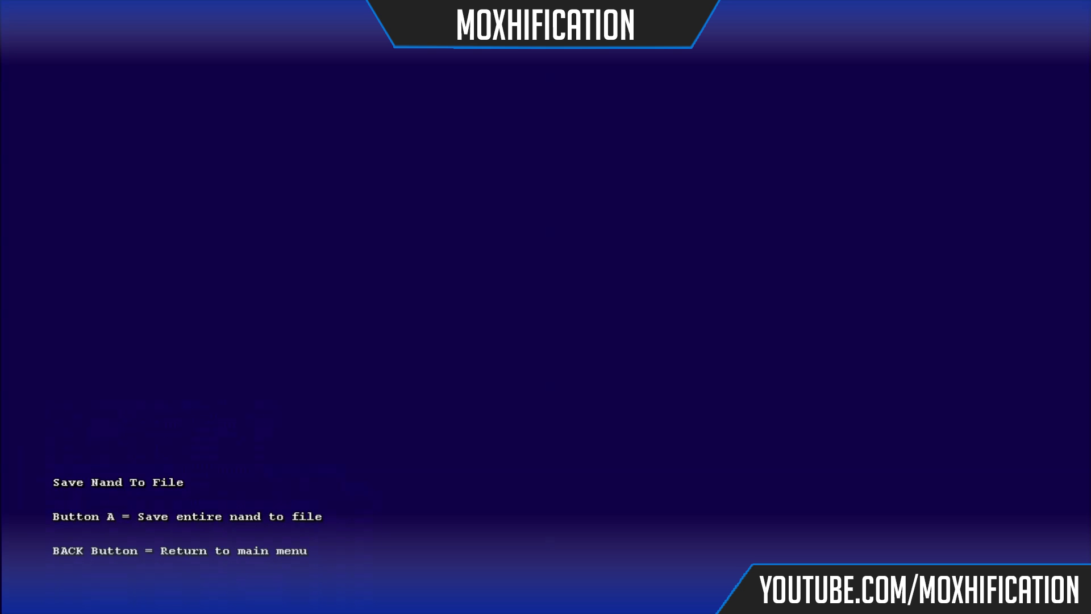
{"action": "key", "text": "a"}
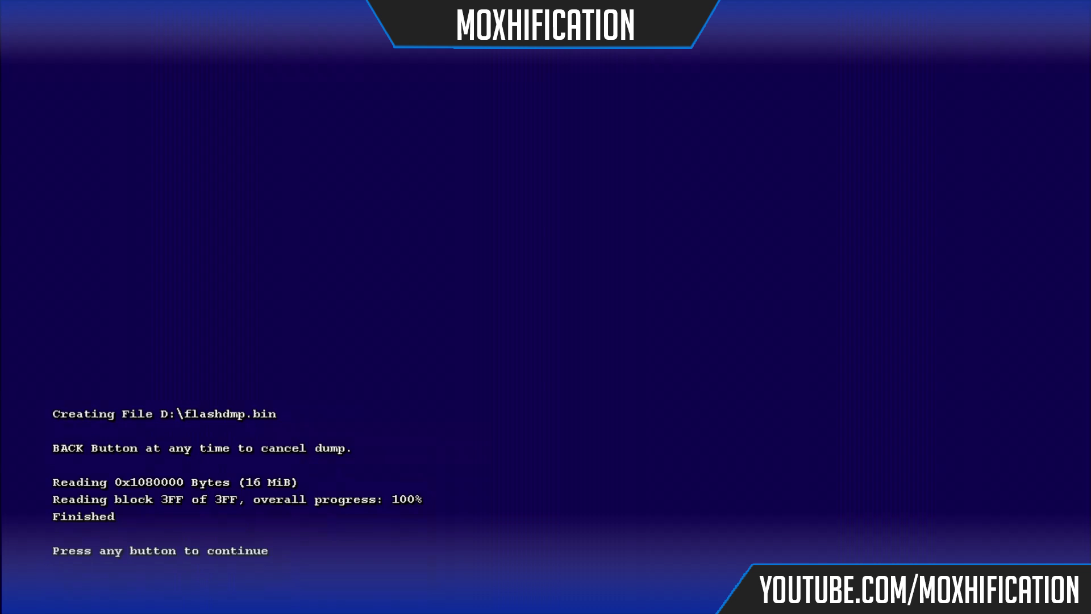
{"action": "key", "text": "Return"}
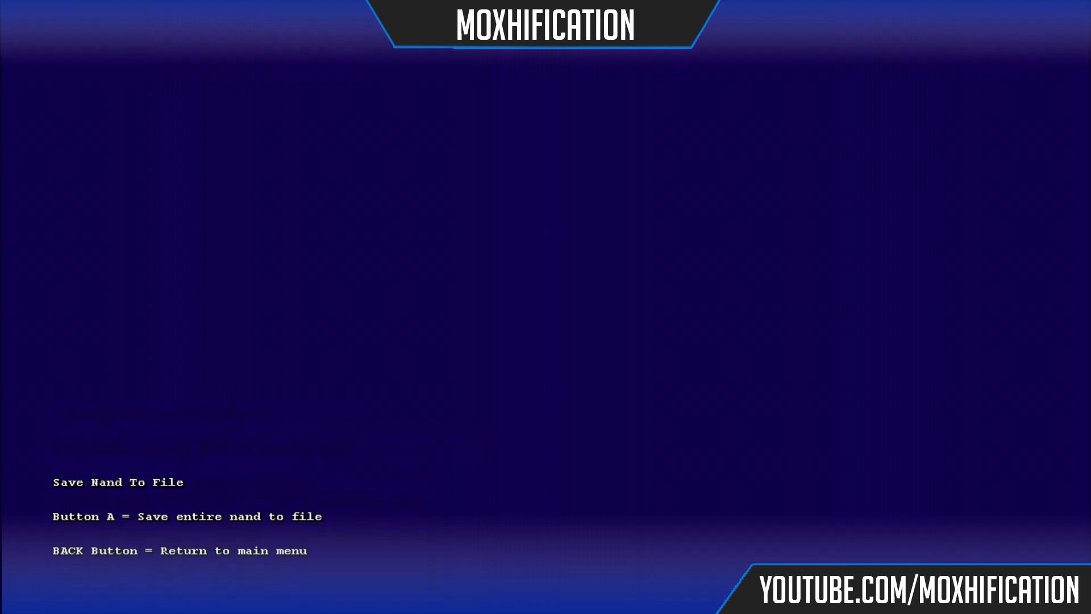
{"action": "key", "text": "Escape"}
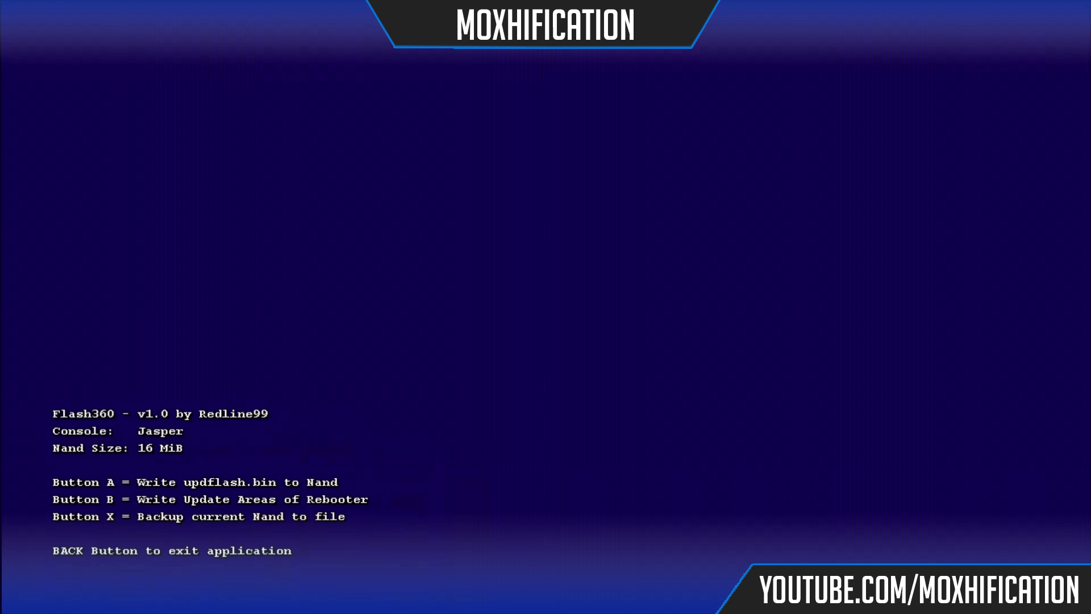
{"action": "key", "text": "Escape"}
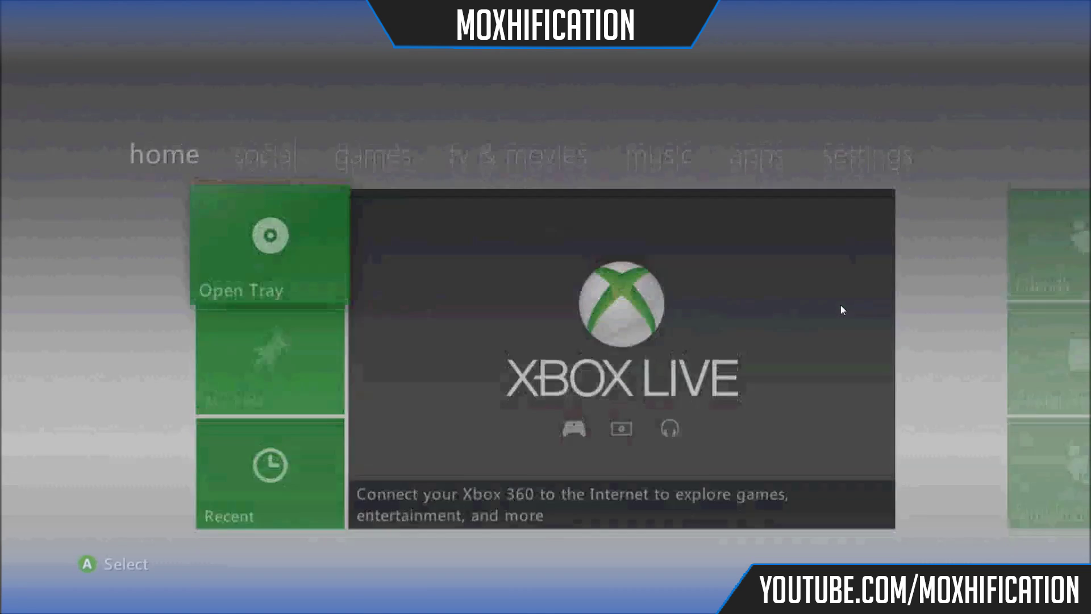
Step: Leave full-screen capture, restore the console's Flash360 folder window and refresh it
{"action": "key", "text": "Escape"}
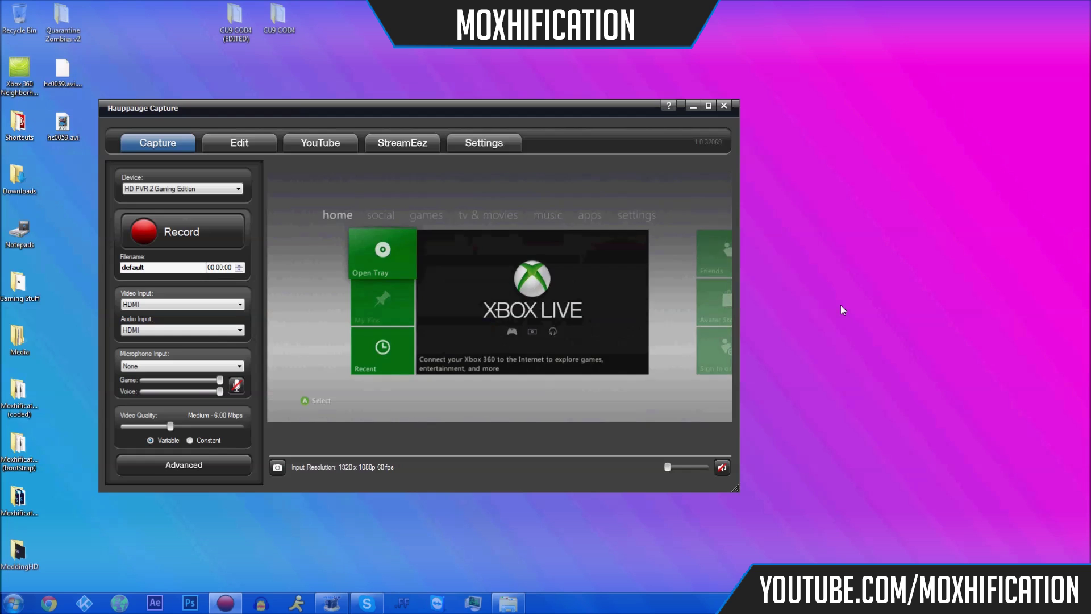
{"action": "left_click", "coordinate": [692, 106]}
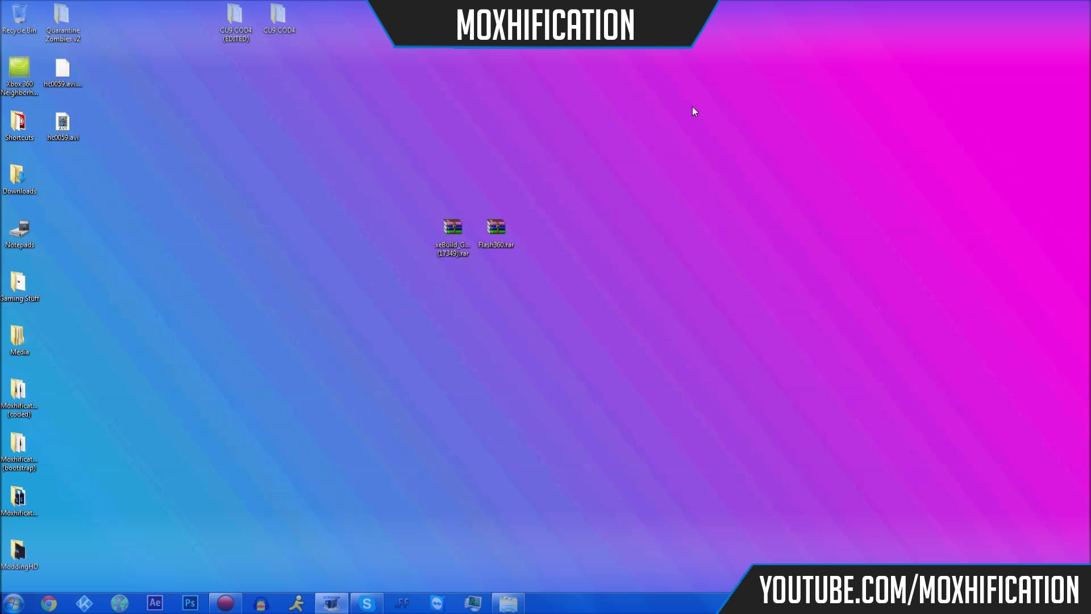
{"action": "left_click", "coordinate": [509, 604]}
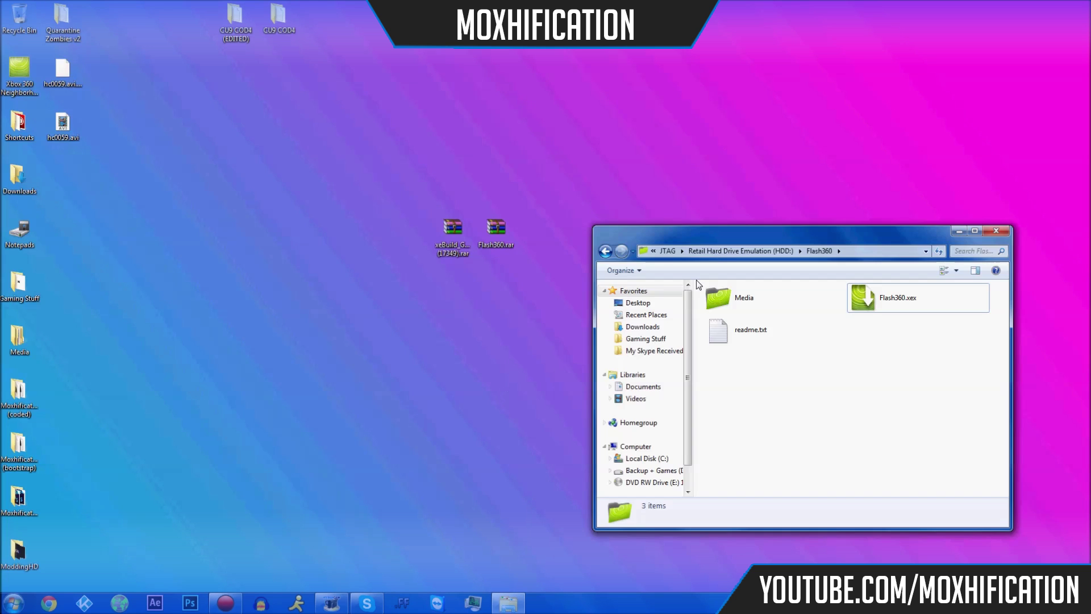
{"action": "left_click_drag", "start_coordinate": [721, 234], "coordinate": [197, 292]}
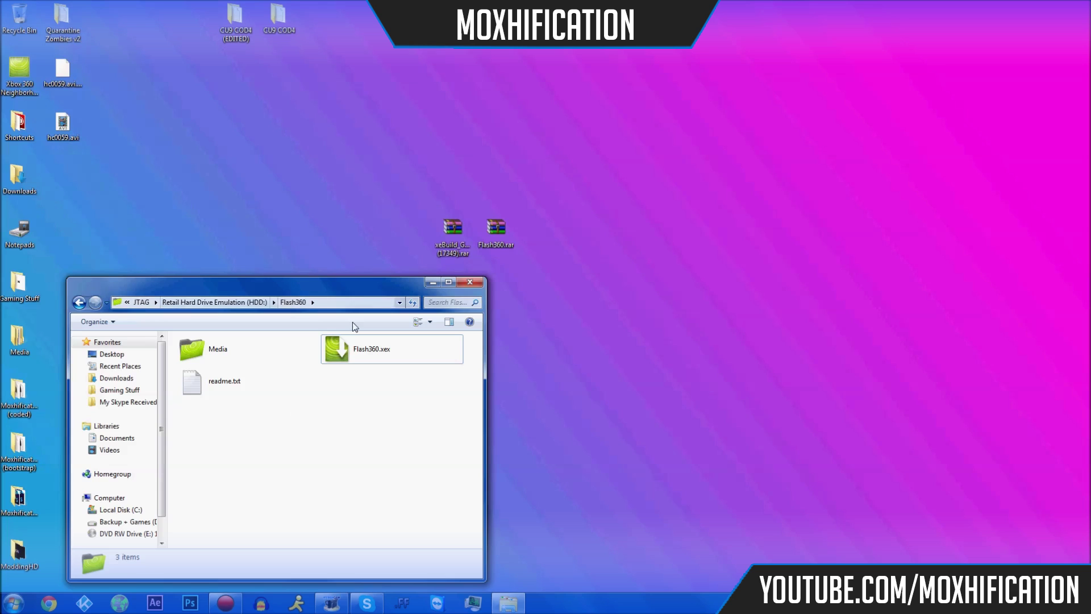
{"action": "left_click_drag", "start_coordinate": [412, 428], "coordinate": [265, 382]}
{"action": "left_click", "coordinate": [275, 441]}
{"action": "right_click", "coordinate": [325, 410]}
{"action": "left_click", "coordinate": [348, 443]}
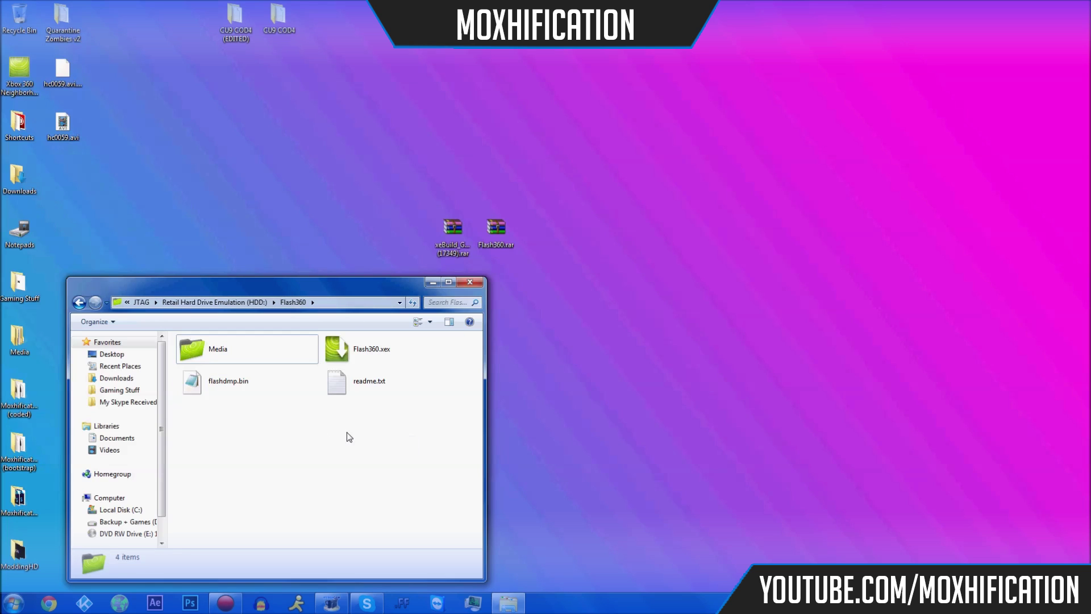
Step: Copy flashdmp.bin from the console's Flash360 folder onto the desktop
{"action": "left_click", "coordinate": [263, 391]}
{"action": "left_click_drag", "start_coordinate": [202, 432], "coordinate": [714, 339]}
{"action": "left_click", "coordinate": [250, 433]}
{"action": "left_click", "coordinate": [236, 389]}
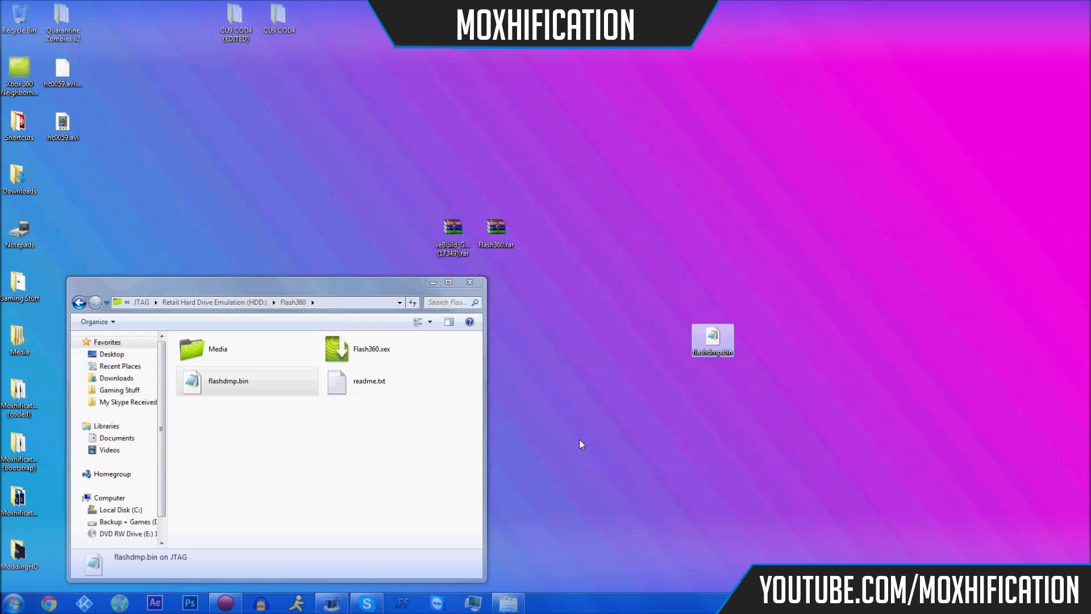
{"action": "left_click_drag", "start_coordinate": [719, 350], "coordinate": [833, 282]}
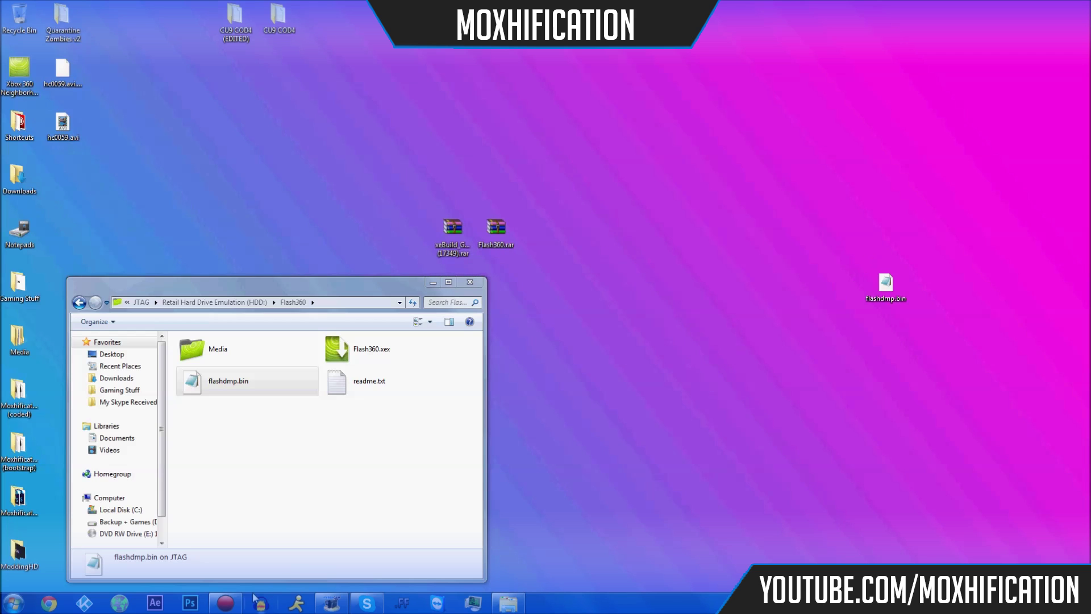
{"action": "left_click", "coordinate": [226, 603]}
{"action": "double_click", "coordinate": [563, 366]}
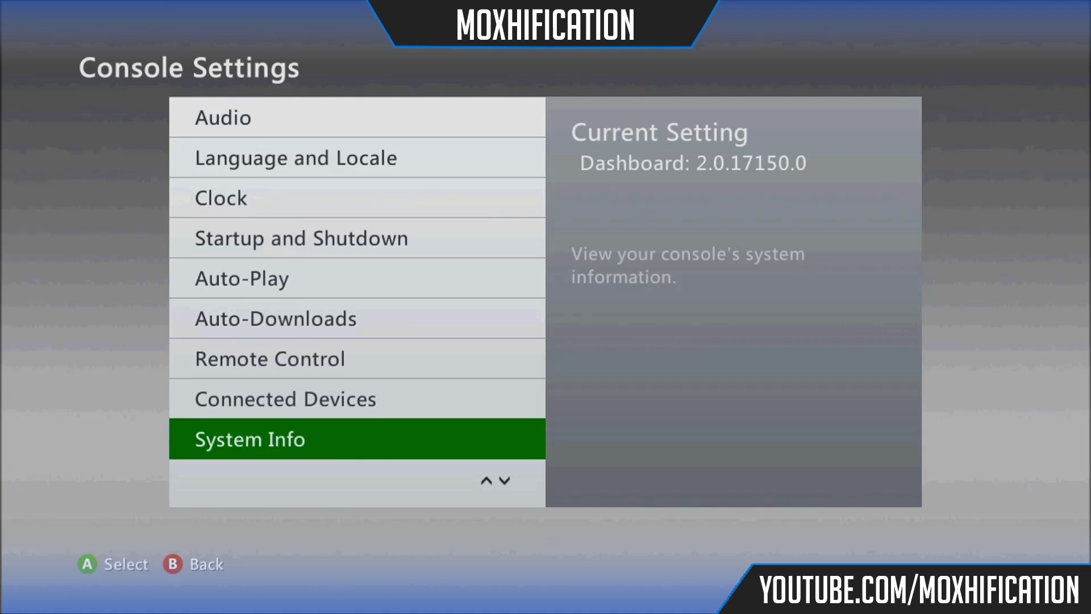
{"action": "key", "text": "Escape"}
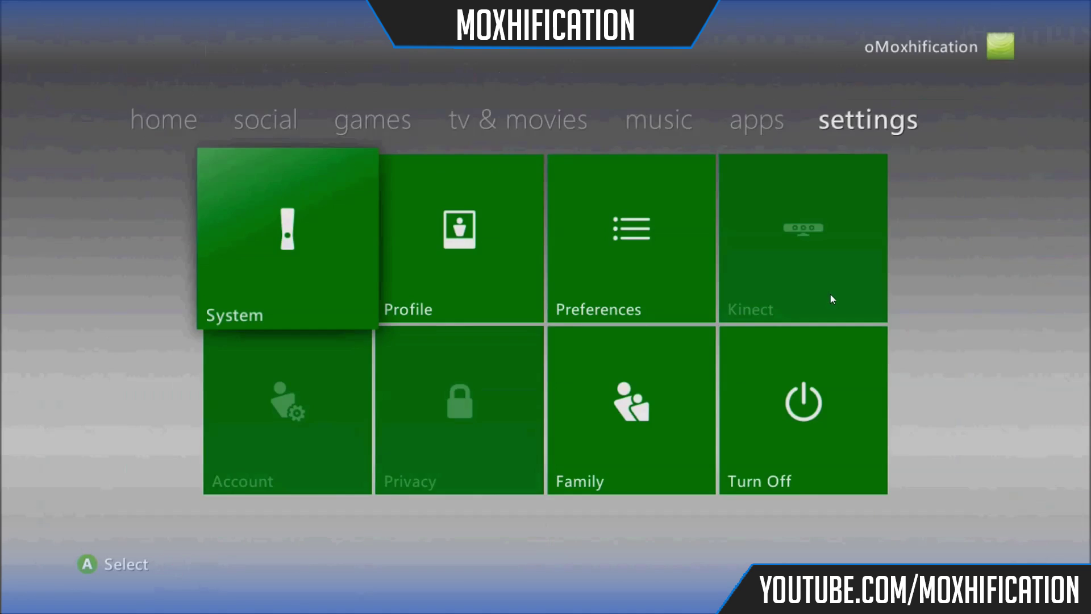
{"action": "double_click", "coordinate": [830, 295]}
{"action": "left_click", "coordinate": [692, 108]}
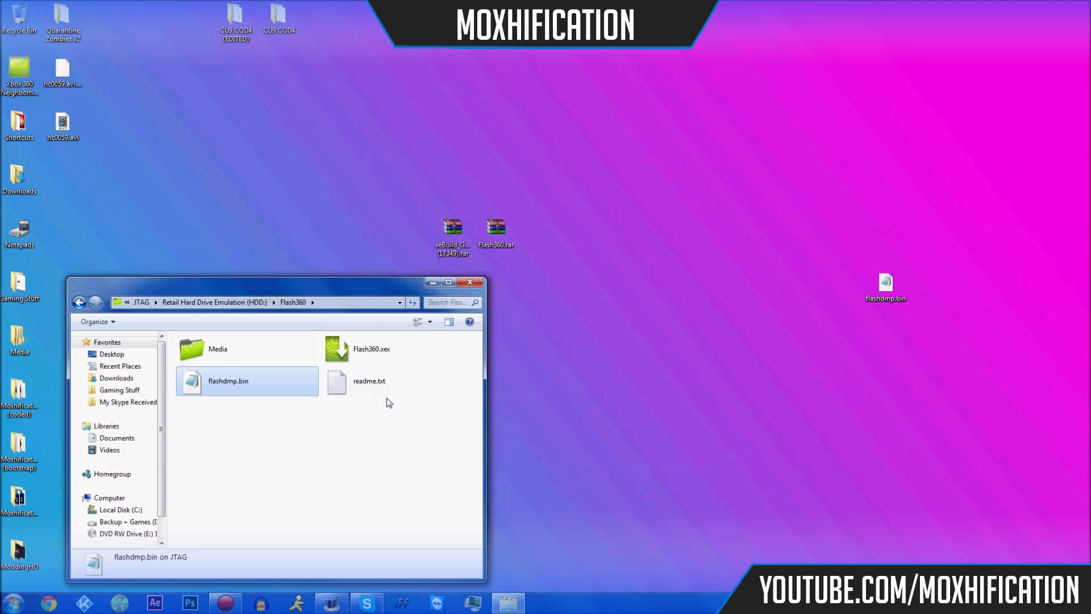
Step: Open the xeBuild archive and extract the xeBuild_GUI_2.094 (17349) folder onto the desktop
{"action": "left_click", "coordinate": [437, 402]}
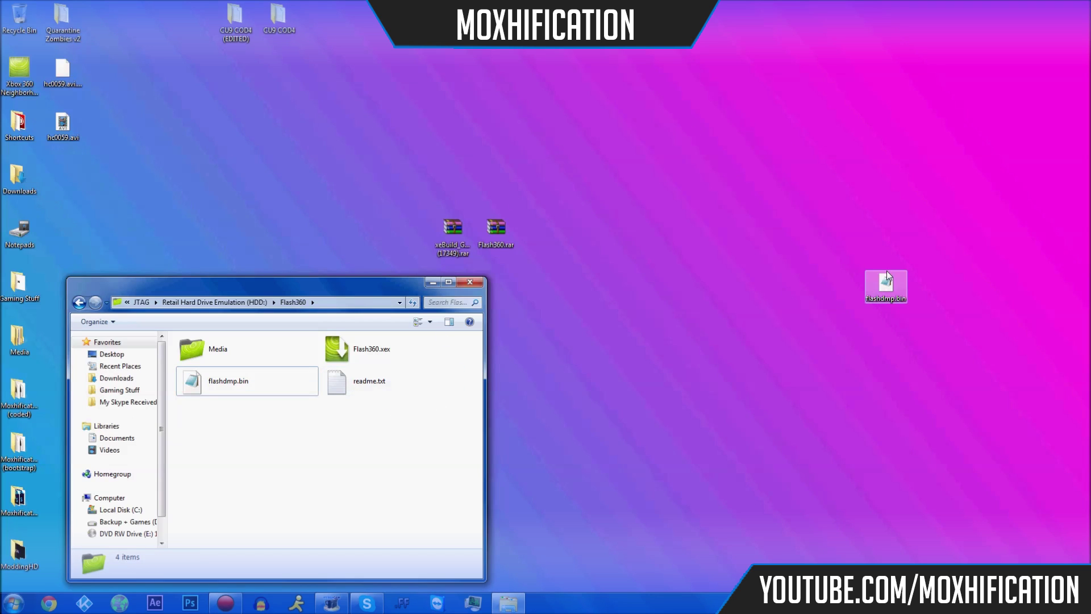
{"action": "left_click", "coordinate": [433, 282]}
{"action": "left_click", "coordinate": [445, 248]}
{"action": "double_click", "coordinate": [445, 248]}
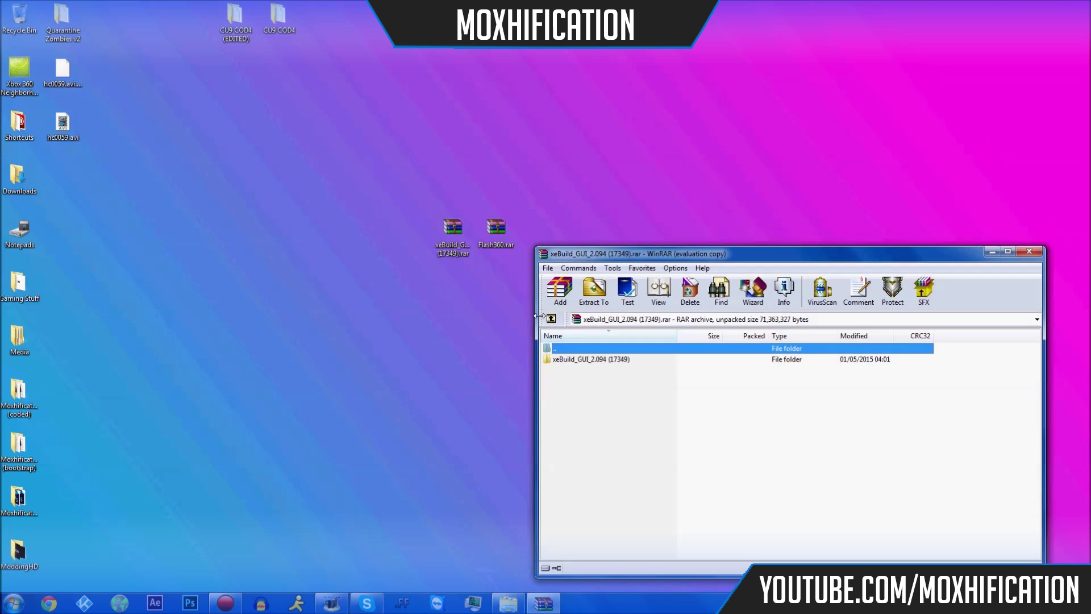
{"action": "left_click_drag", "start_coordinate": [621, 258], "coordinate": [283, 239]}
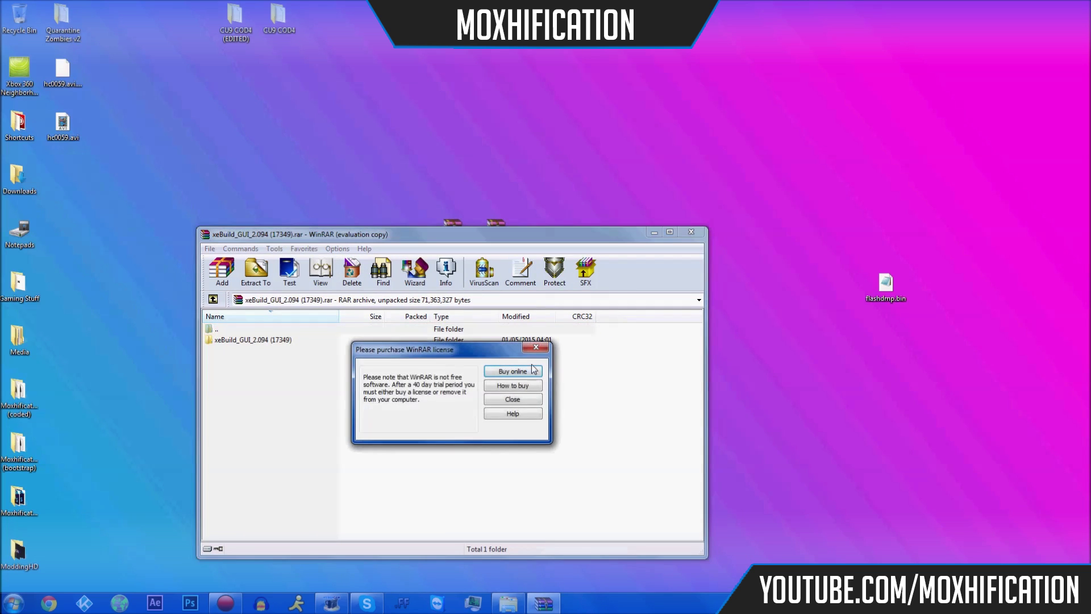
{"action": "left_click", "coordinate": [512, 400]}
{"action": "left_click", "coordinate": [271, 340]}
{"action": "double_click", "coordinate": [271, 341]}
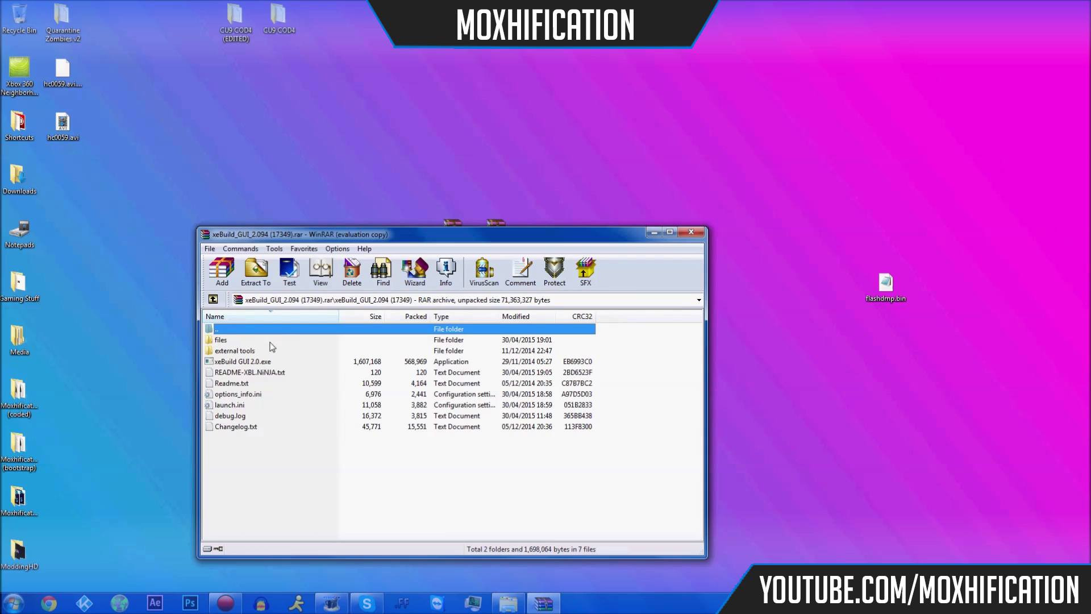
{"action": "double_click", "coordinate": [230, 330]}
{"action": "left_click_drag", "start_coordinate": [223, 339], "coordinate": [364, 170]}
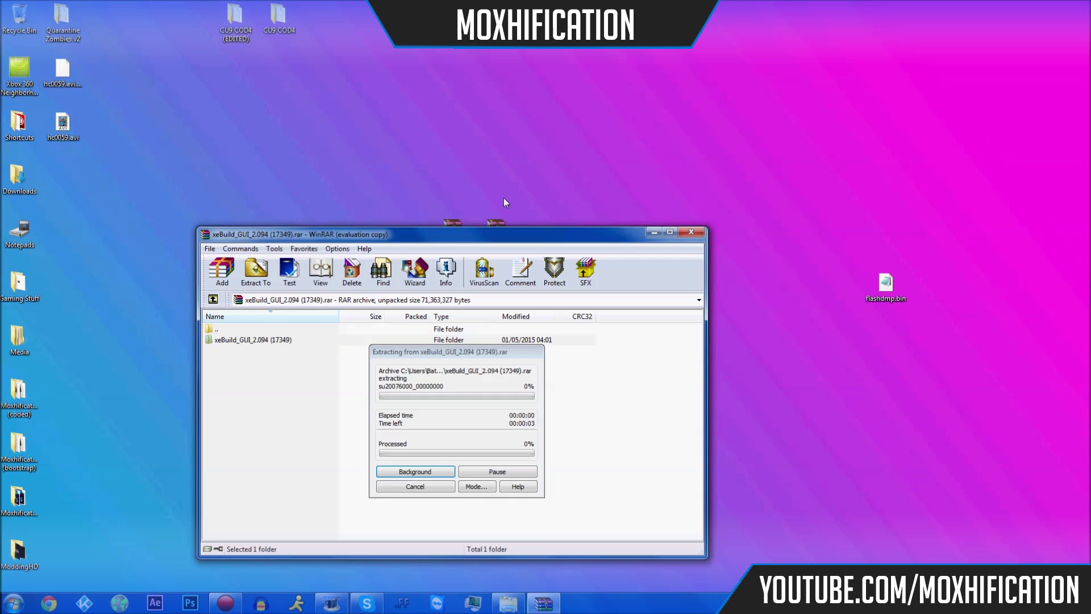
Step: Close WinRAR, open the extracted folder, and launch xeBuild GUI 2.0.exe
{"action": "left_click", "coordinate": [686, 233]}
{"action": "left_click", "coordinate": [591, 304]}
{"action": "double_click", "coordinate": [591, 304]}
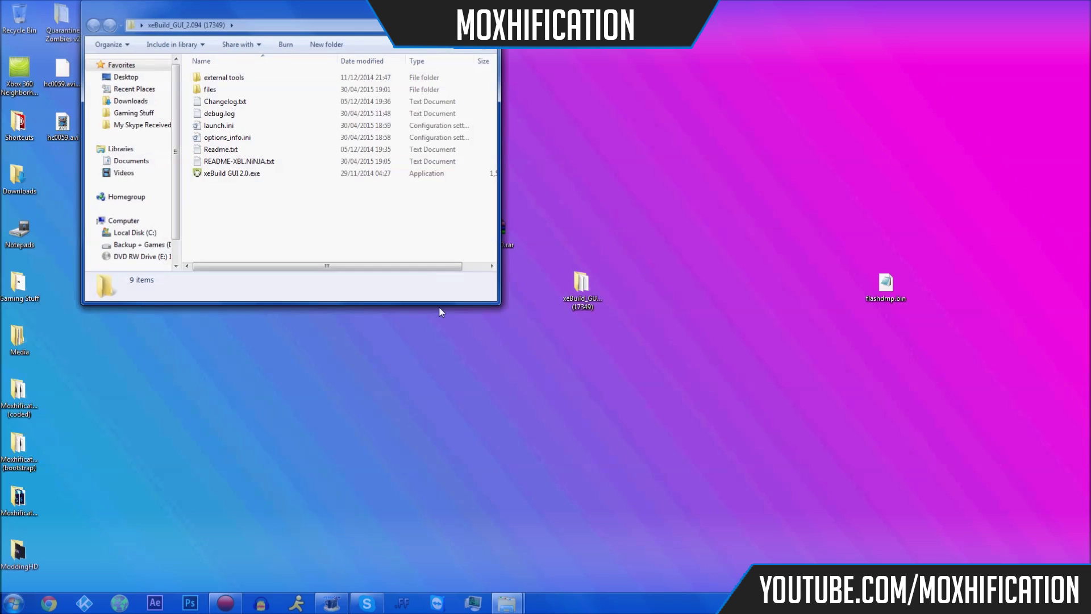
{"action": "double_click", "coordinate": [231, 175]}
{"action": "left_click_drag", "start_coordinate": [434, 120], "coordinate": [398, 182]}
{"action": "left_click_drag", "start_coordinate": [947, 242], "coordinate": [914, 358]}
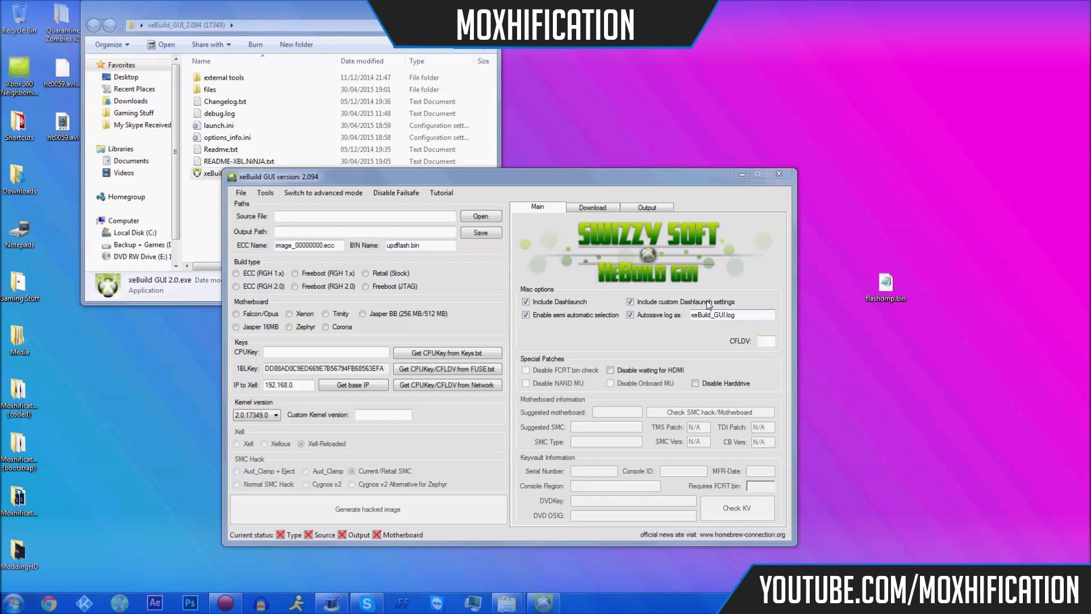
{"action": "left_click", "coordinate": [267, 227]}
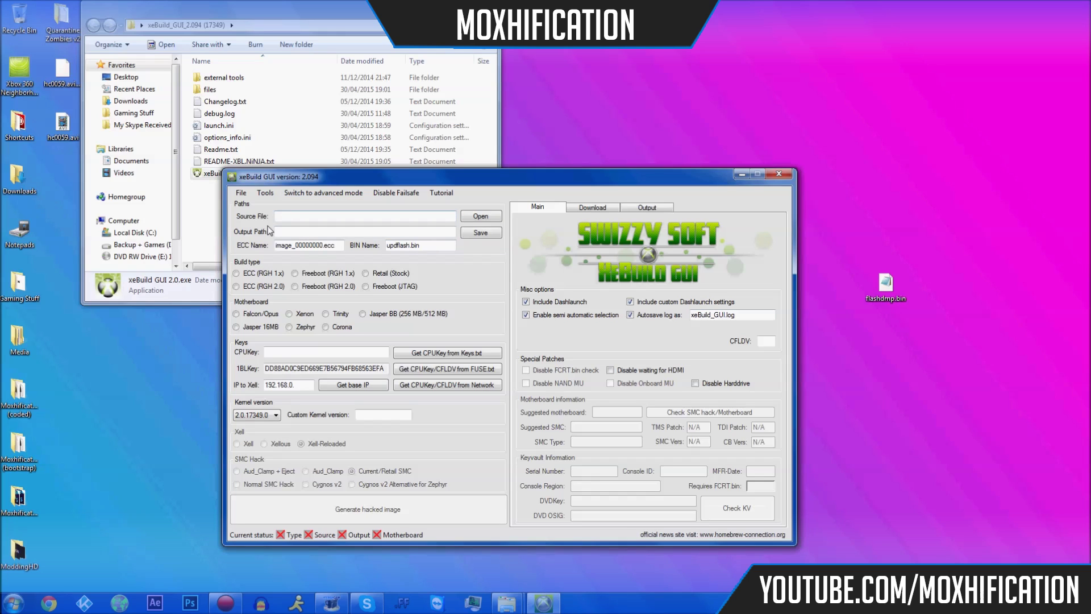
Step: Load Desktop\flashdmp.bin as the source file, so Freeboot (JTAG) Jasper 16MB is detected
{"action": "left_click", "coordinate": [241, 192]}
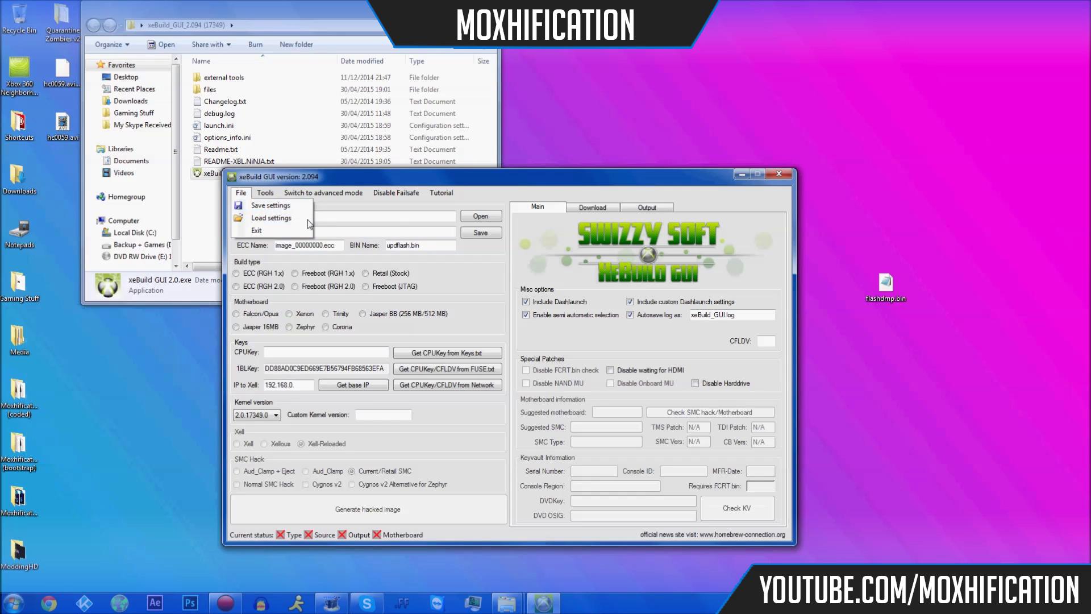
{"action": "left_click", "coordinate": [491, 218]}
{"action": "left_click", "coordinate": [475, 217]}
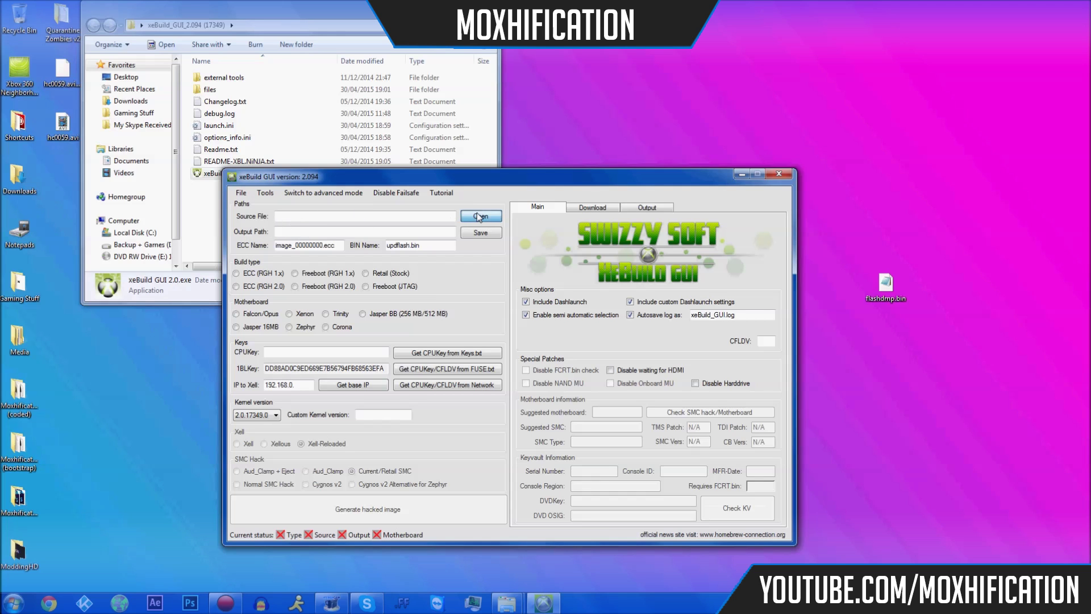
{"action": "left_click", "coordinate": [278, 265]}
{"action": "left_click_drag", "start_coordinate": [364, 201], "coordinate": [414, 336]}
{"action": "left_click_drag", "start_coordinate": [536, 332], "coordinate": [472, 192]}
{"action": "scroll", "coordinate": [516, 309], "scroll_direction": "down", "scroll_amount": 5}
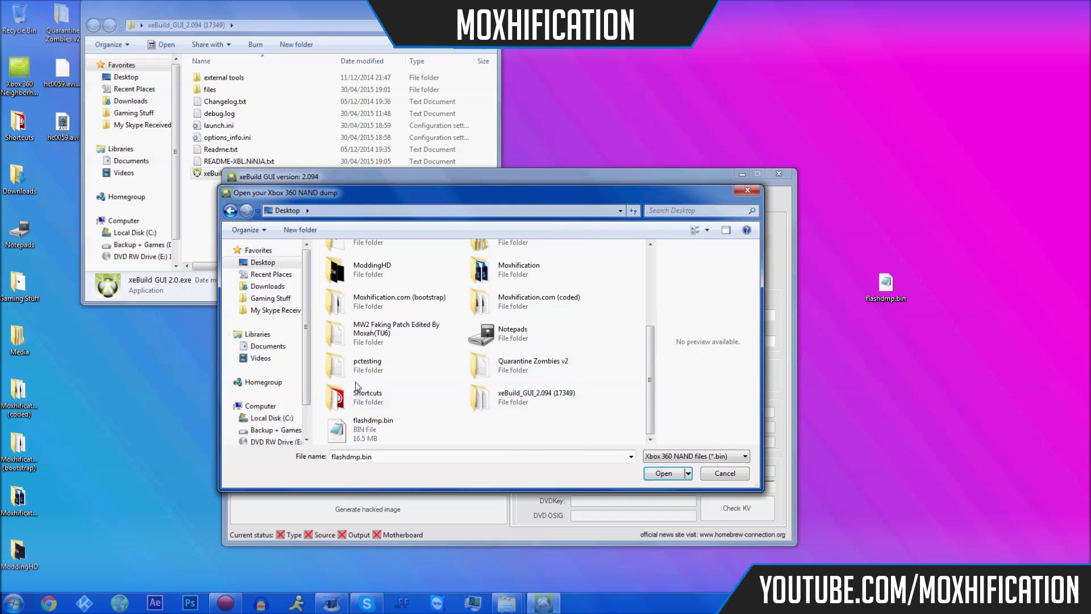
{"action": "left_click", "coordinate": [402, 423]}
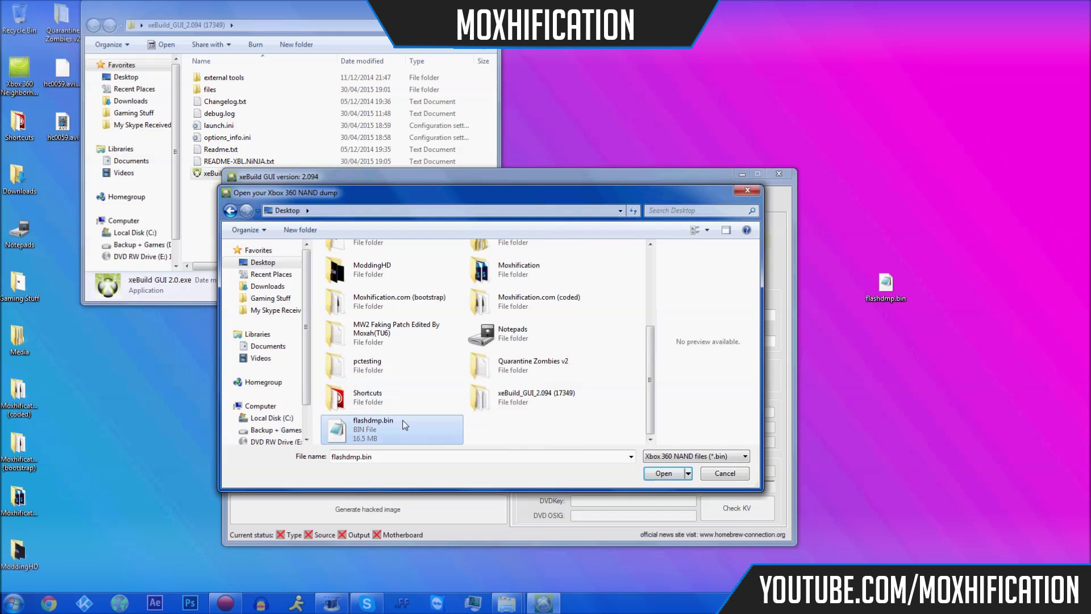
{"action": "left_click", "coordinate": [651, 476]}
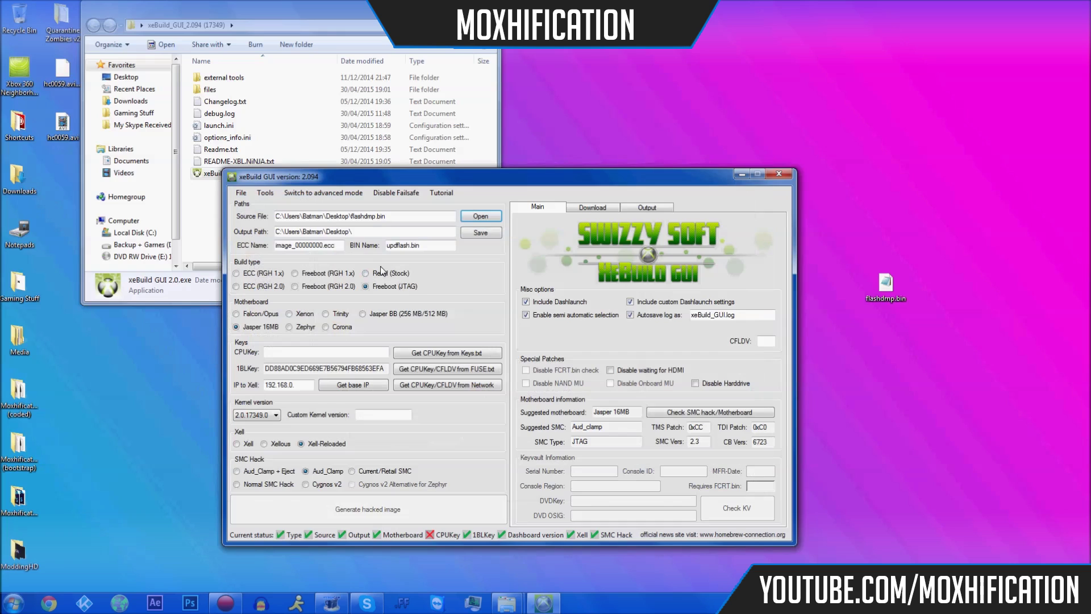
Step: Copy the key from Jasper R-JTAG CPU KEY.txt and paste it into the CPUKey field
{"action": "left_click_drag", "start_coordinate": [386, 216], "coordinate": [353, 217]}
{"action": "left_click", "coordinate": [401, 217]}
{"action": "left_click", "coordinate": [290, 355]}
{"action": "key", "text": "super"}
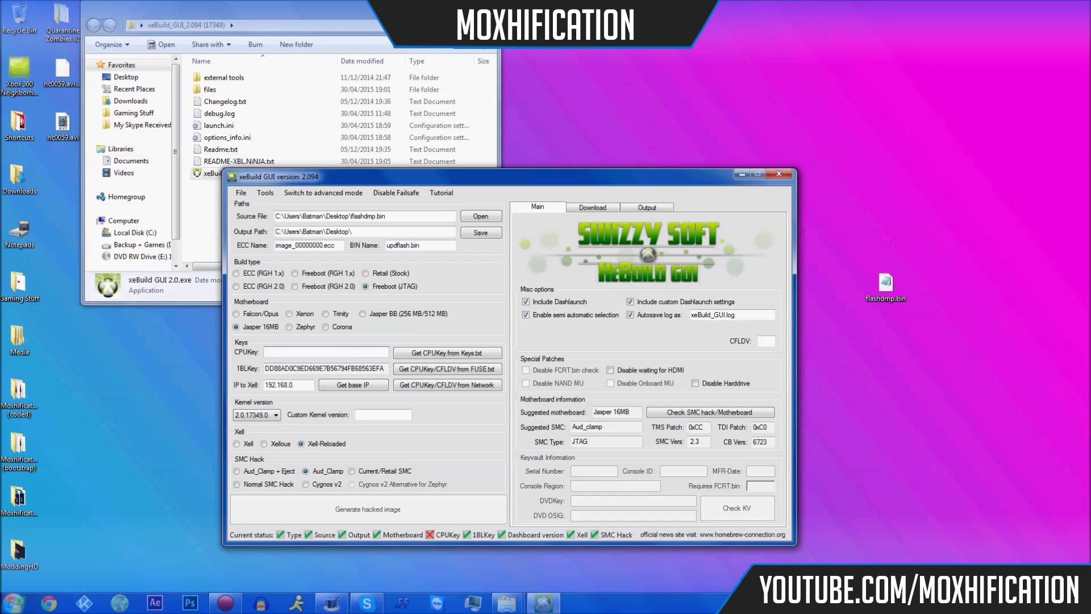
{"action": "type", "text": "cpu"}
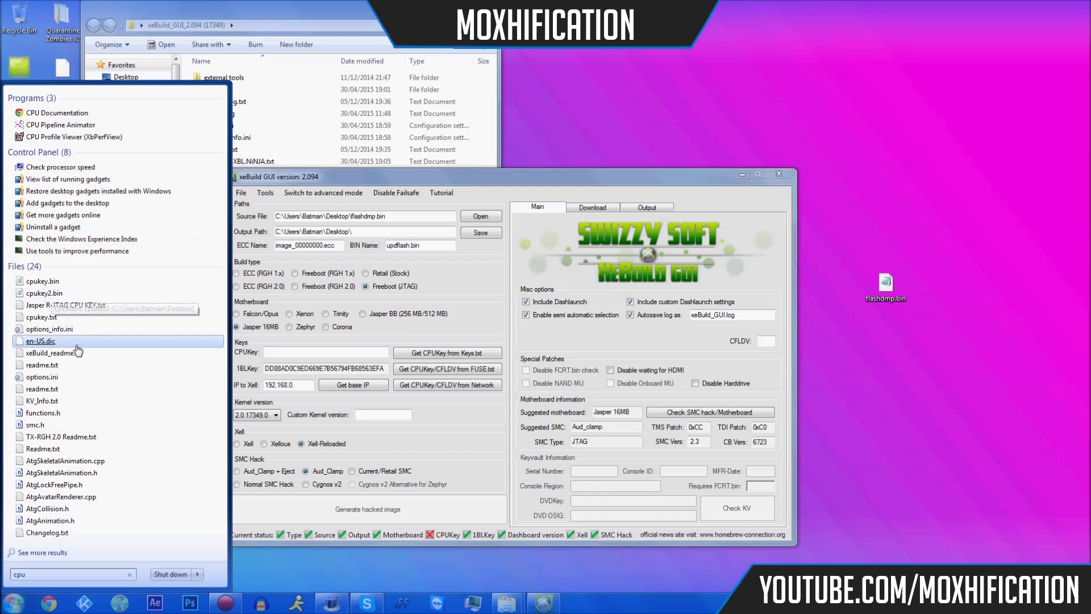
{"action": "left_click", "coordinate": [66, 304]}
{"action": "key", "text": "ctrl+a"}
{"action": "key", "text": "ctrl+c"}
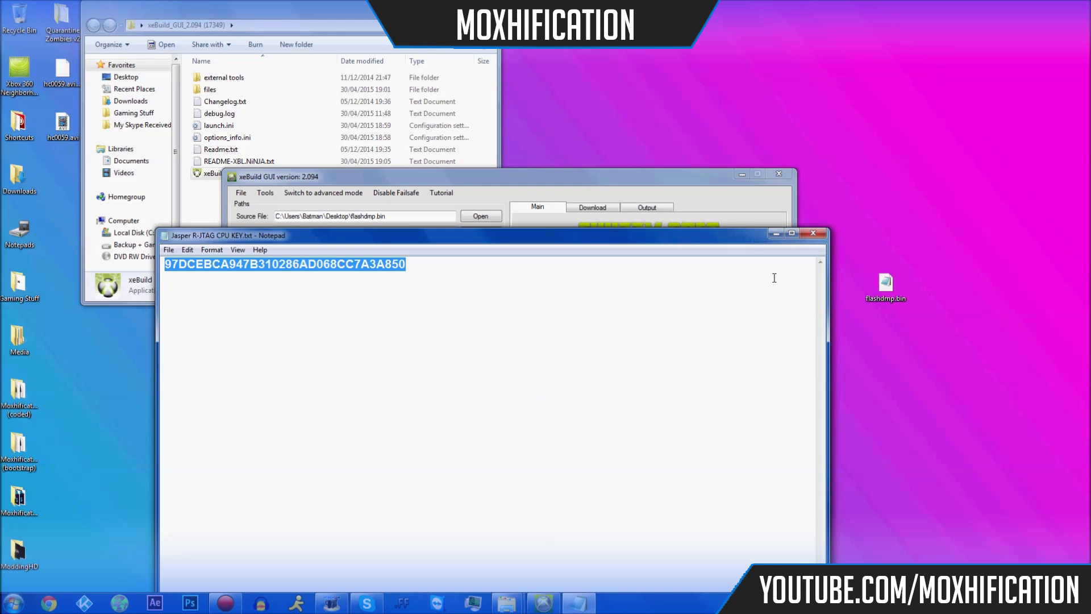
{"action": "left_click", "coordinate": [813, 233]}
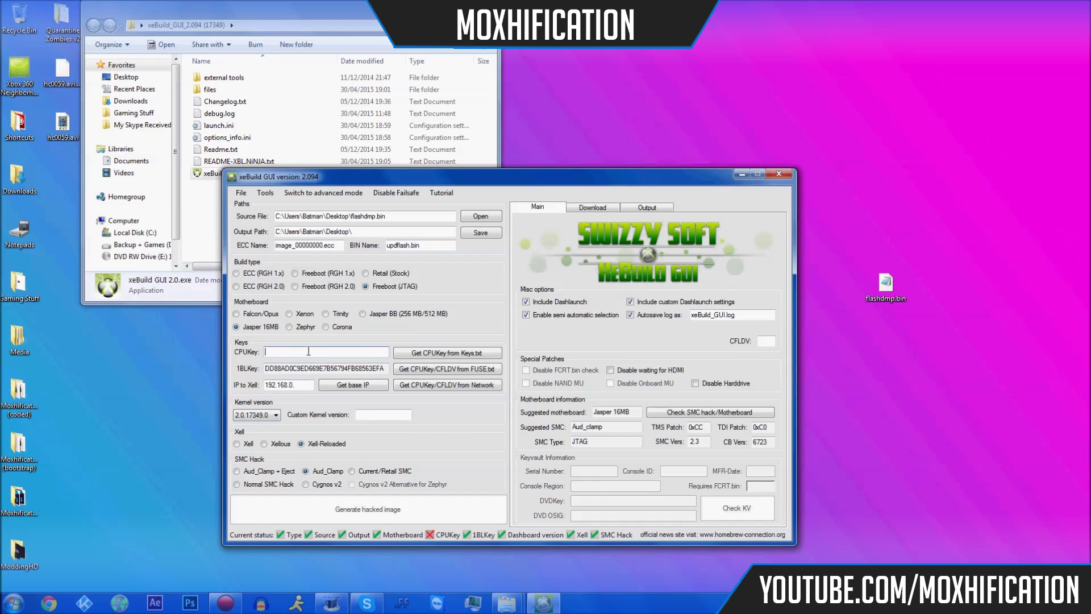
{"action": "key", "text": "ctrl+v"}
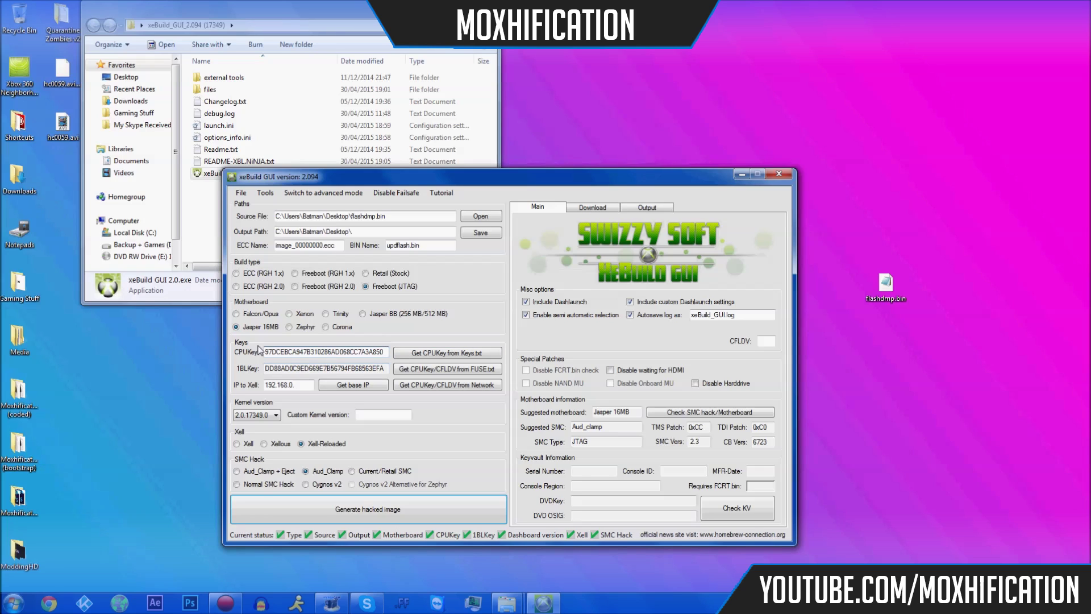
{"action": "left_click_drag", "start_coordinate": [264, 352], "coordinate": [403, 356]}
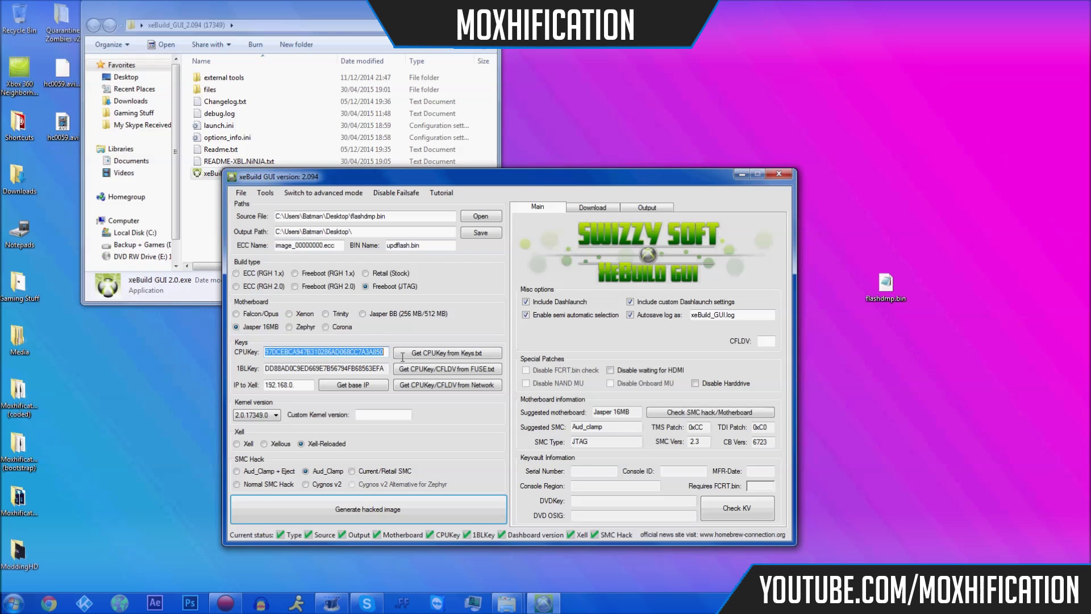
{"action": "left_click", "coordinate": [386, 354]}
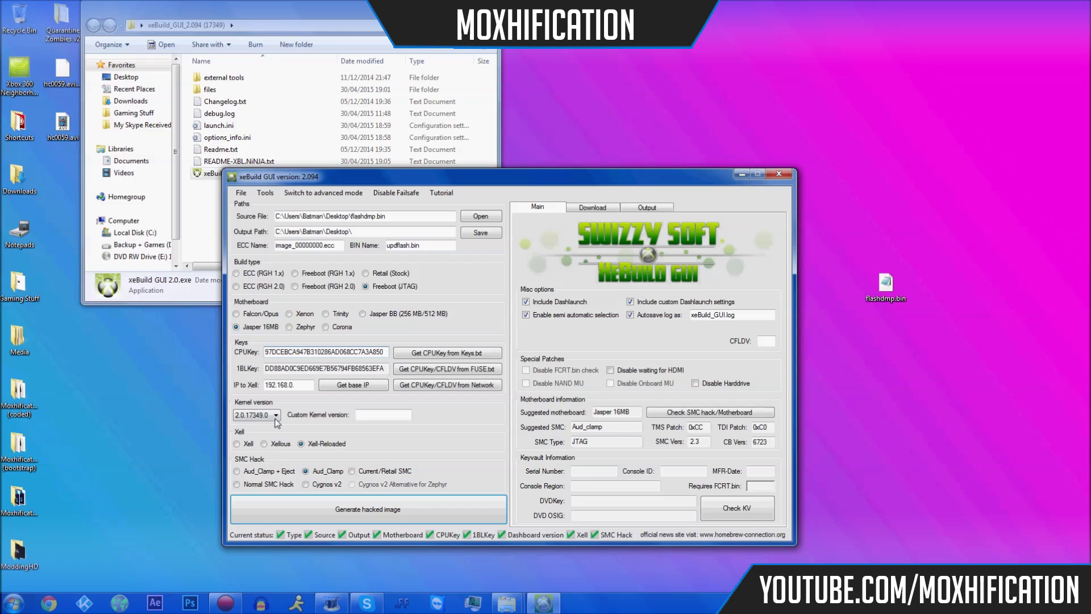
Step: Keep kernel 2.0.17349.0, generate the hacked updflash.bin image, and close xeBuild GUI afterwards
{"action": "left_click", "coordinate": [245, 416]}
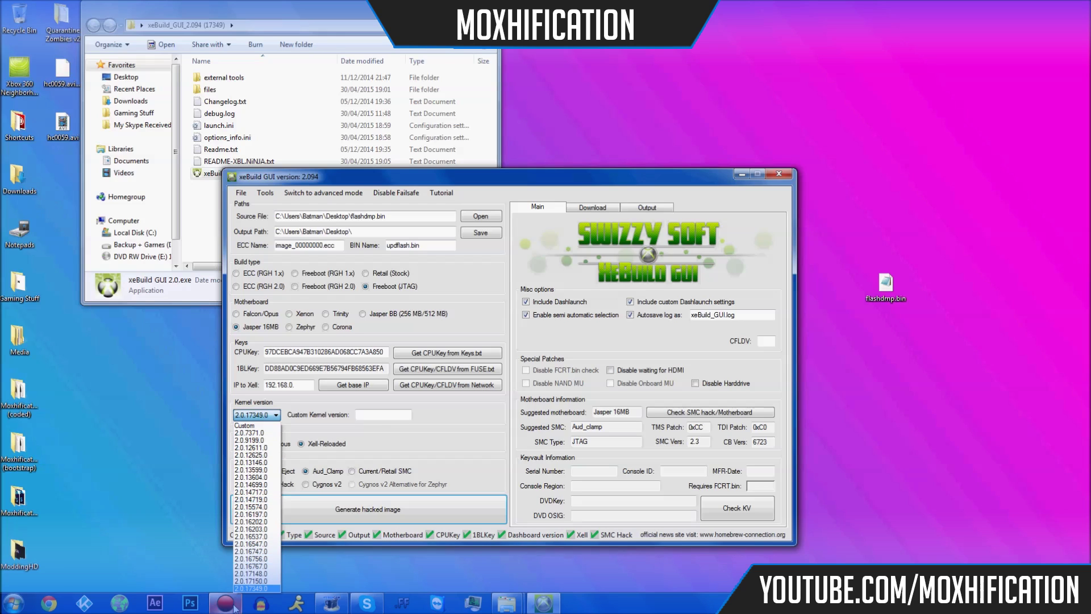
{"action": "left_click", "coordinate": [259, 589]}
{"action": "left_click", "coordinate": [266, 415]}
{"action": "left_click", "coordinate": [266, 589]}
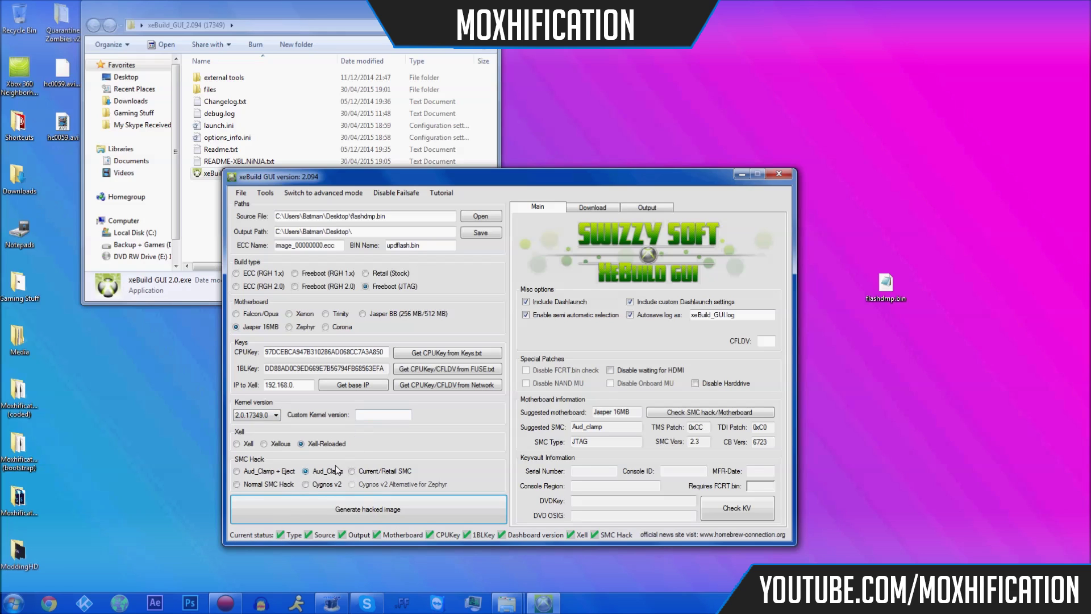
{"action": "left_click", "coordinate": [378, 509]}
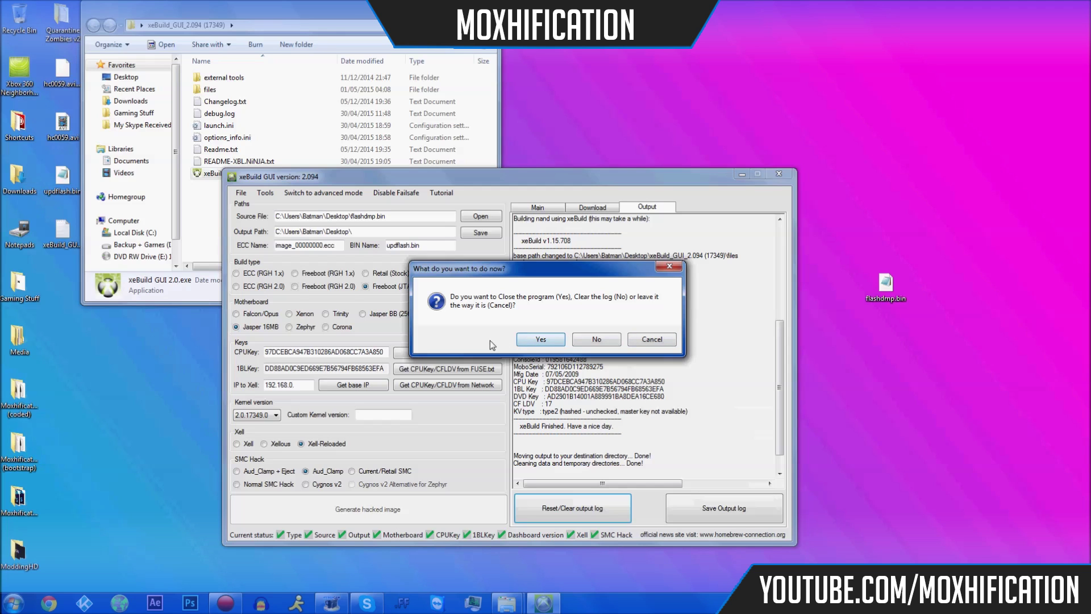
{"action": "left_click", "coordinate": [543, 340]}
Step: Open xeBuild_GUI.log, scroll to its end to confirm the build finished, and close it
{"action": "left_click_drag", "start_coordinate": [313, 20], "coordinate": [343, 253]}
{"action": "left_click", "coordinate": [504, 239]}
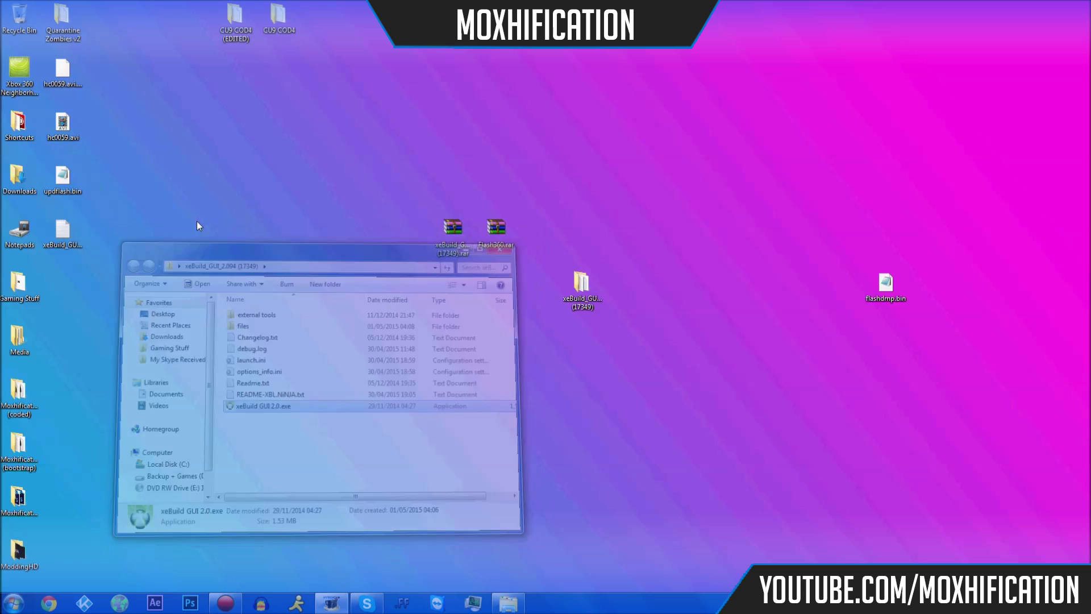
{"action": "left_click_drag", "start_coordinate": [79, 246], "coordinate": [310, 391]}
{"action": "left_click", "coordinate": [204, 267]}
{"action": "left_click", "coordinate": [323, 449]}
{"action": "double_click", "coordinate": [323, 449]}
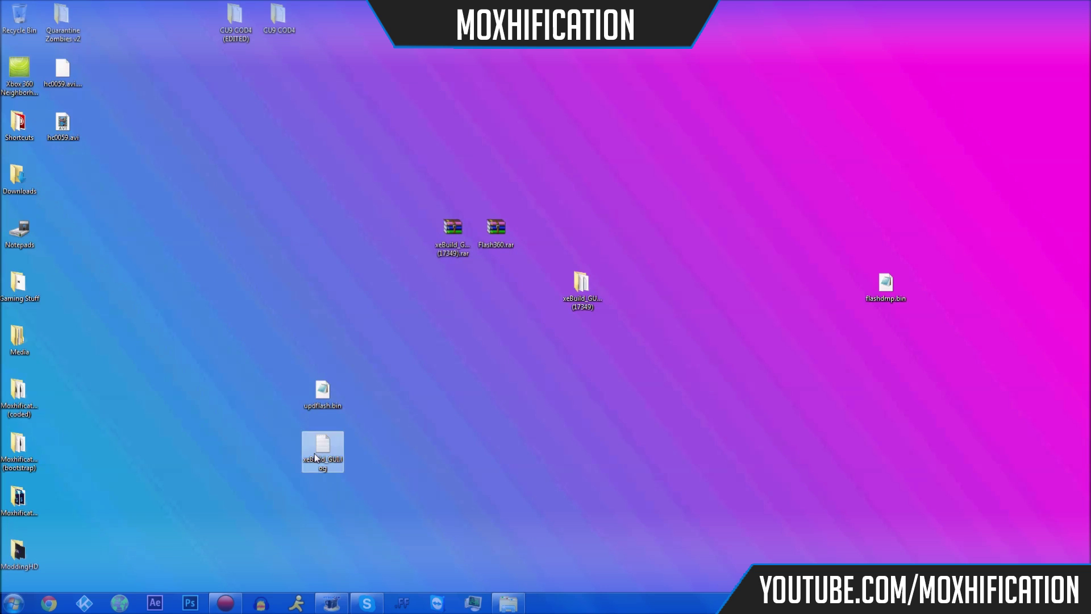
{"action": "left_click_drag", "start_coordinate": [401, 275], "coordinate": [335, 185]}
{"action": "scroll", "coordinate": [336, 185], "scroll_direction": "down", "scroll_amount": 15}
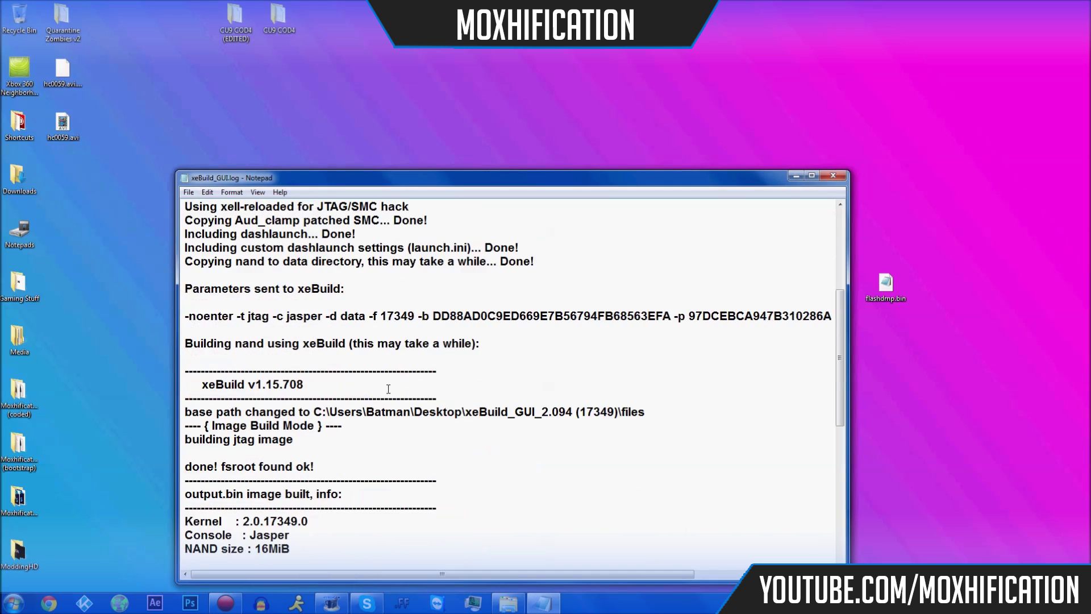
{"action": "left_click", "coordinate": [833, 177]}
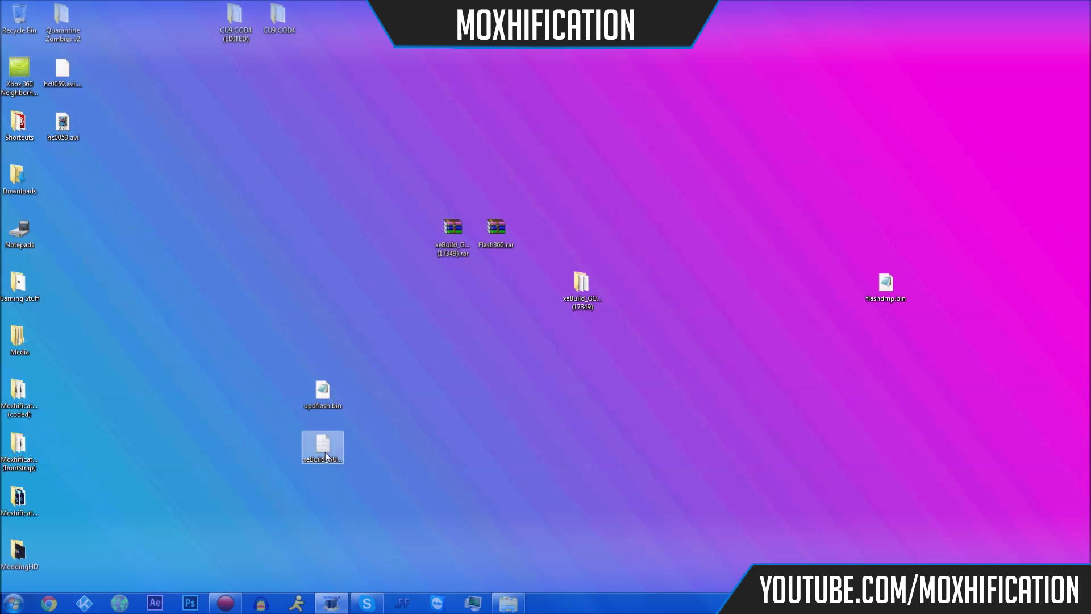
Step: Copy updflash.bin from the desktop into the console's Flash360 folder
{"action": "left_click", "coordinate": [309, 396]}
{"action": "left_click_drag", "start_coordinate": [233, 301], "coordinate": [213, 278]}
{"action": "left_click", "coordinate": [236, 284]}
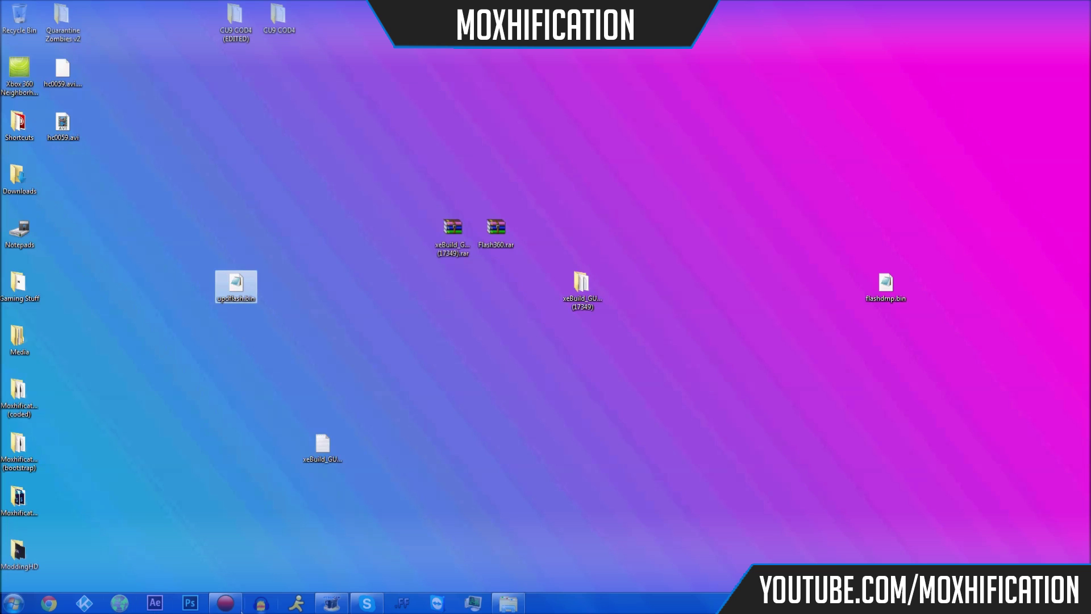
{"action": "left_click", "coordinate": [392, 488]}
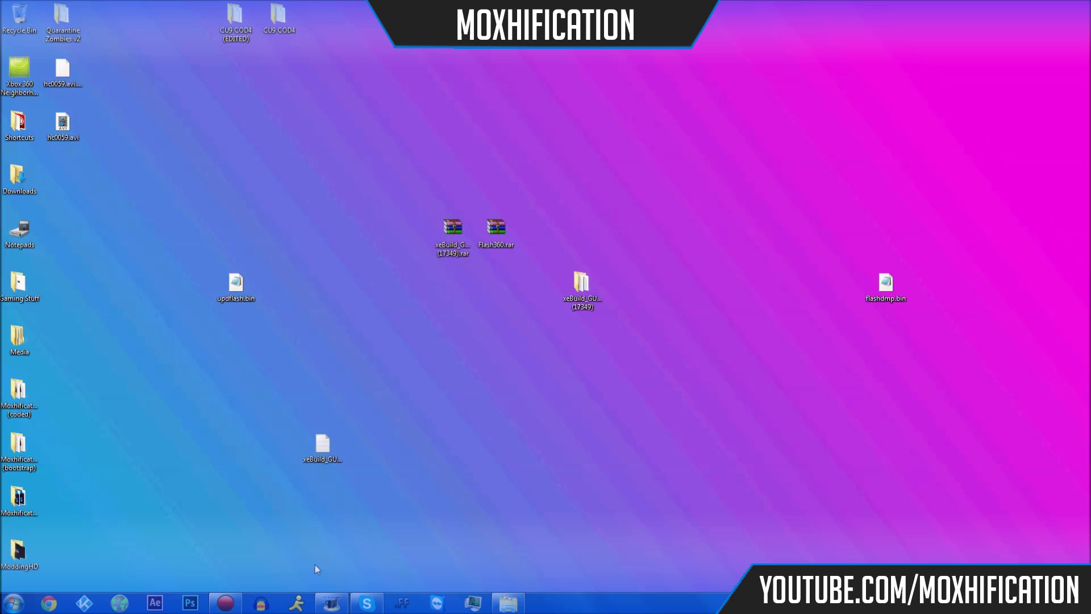
{"action": "left_click", "coordinate": [509, 603]}
{"action": "left_click_drag", "start_coordinate": [290, 295], "coordinate": [566, 259]}
{"action": "left_click_drag", "start_coordinate": [236, 284], "coordinate": [568, 435]}
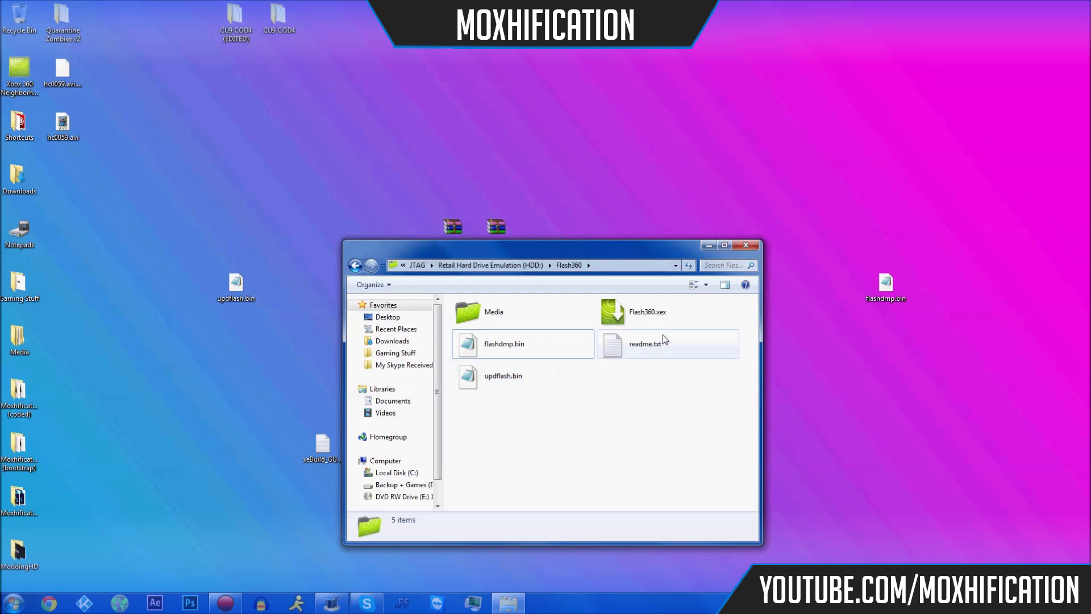
Step: Launch Flash360.xex on the JTAG console and bring up the Hauppauge Capture view of its menu
{"action": "right_click", "coordinate": [653, 317]}
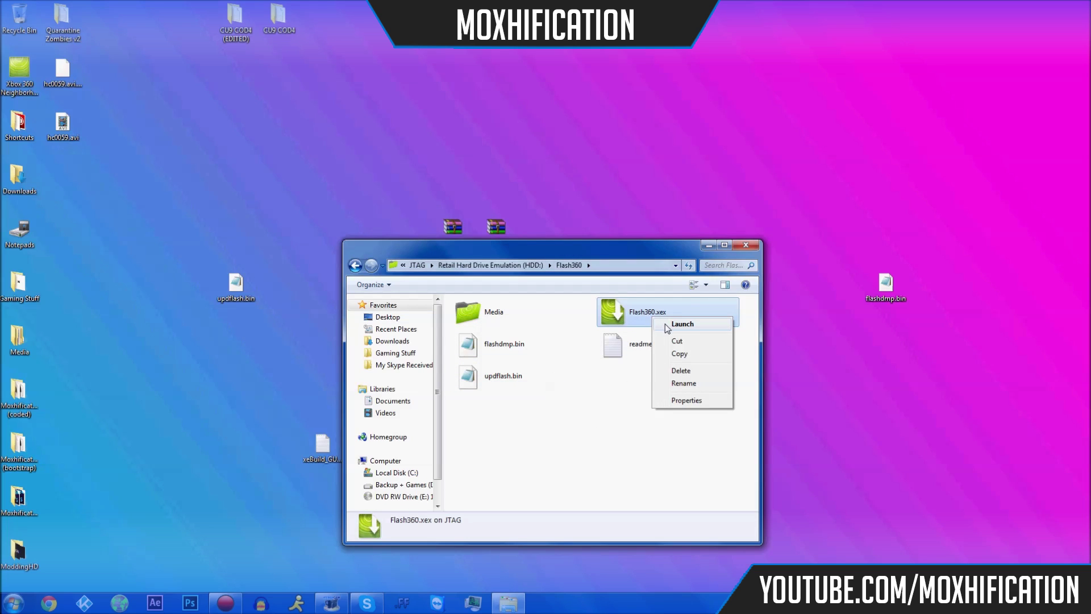
{"action": "left_click", "coordinate": [668, 327]}
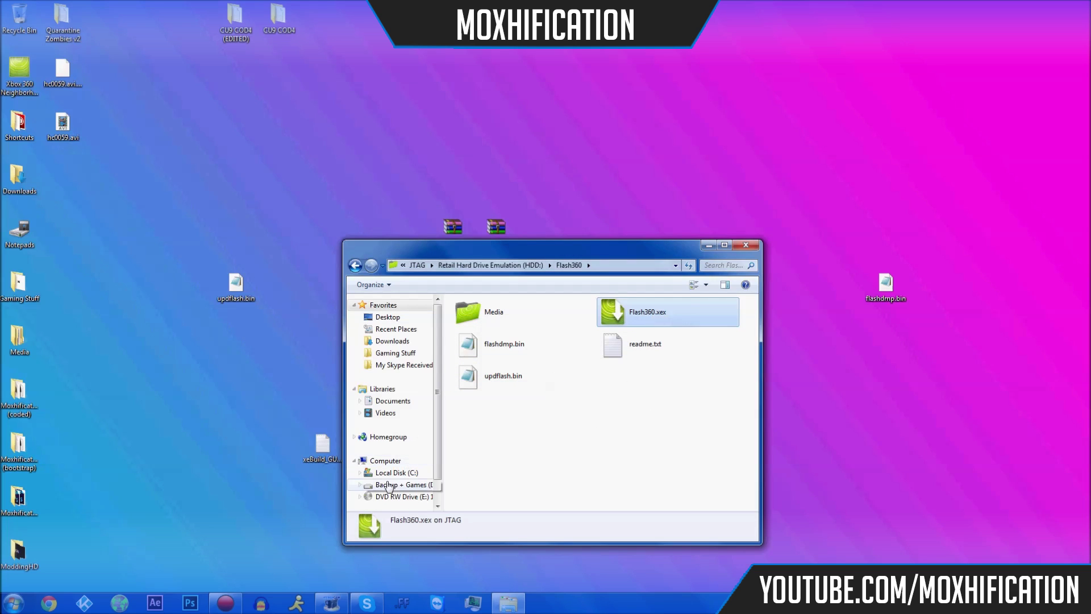
{"action": "left_click", "coordinate": [225, 601]}
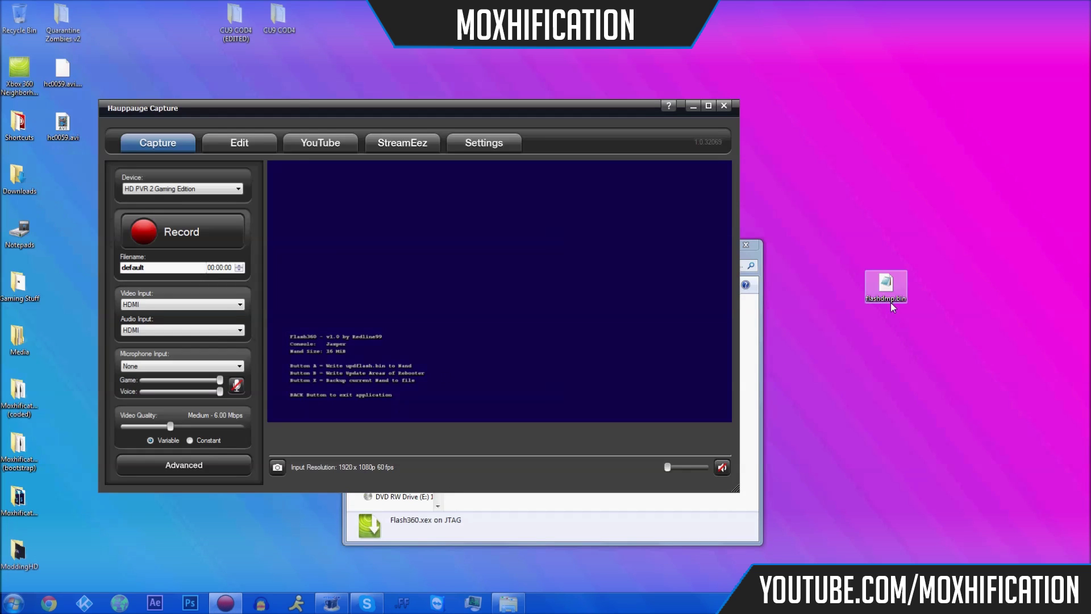
Step: Move flashdmp.bin to the desktop's top-right corner and show the Flash360 v1.0 menu full screen
{"action": "left_click_drag", "start_coordinate": [886, 284], "coordinate": [1066, 23]}
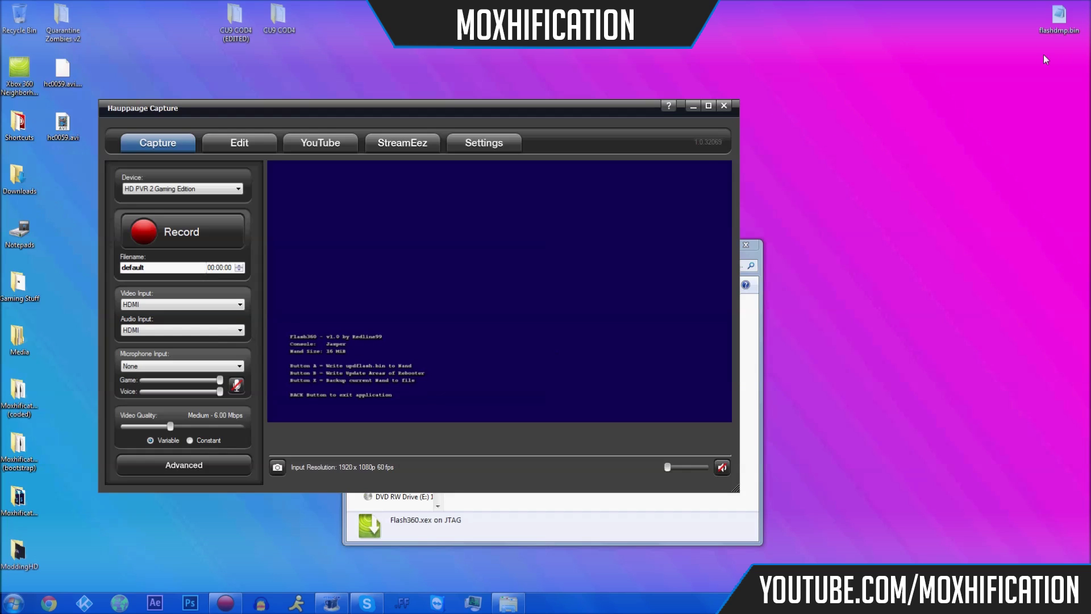
{"action": "left_click", "coordinate": [995, 55]}
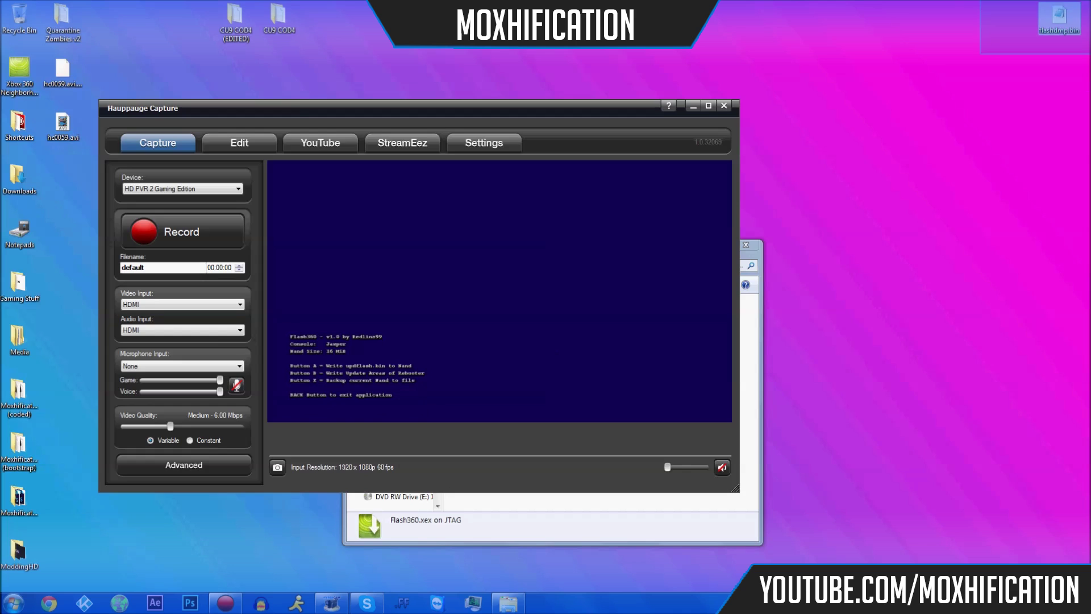
{"action": "double_click", "coordinate": [537, 264]}
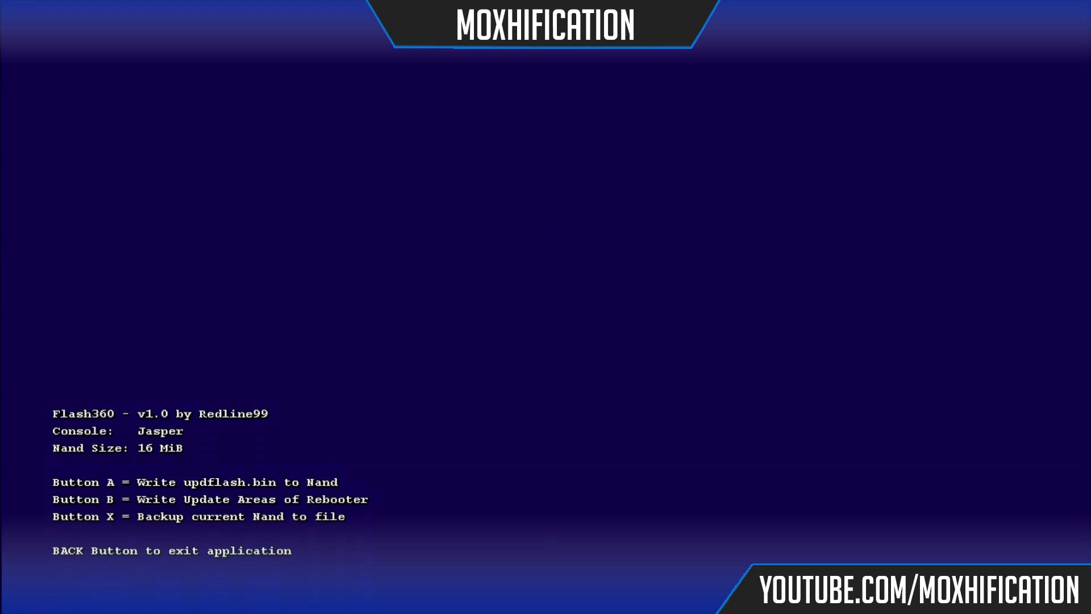
Step: Raw-flash updflash.bin to the Jasper NAND past the keyvault warning to 100%, then shut down
{"action": "key", "text": "a"}
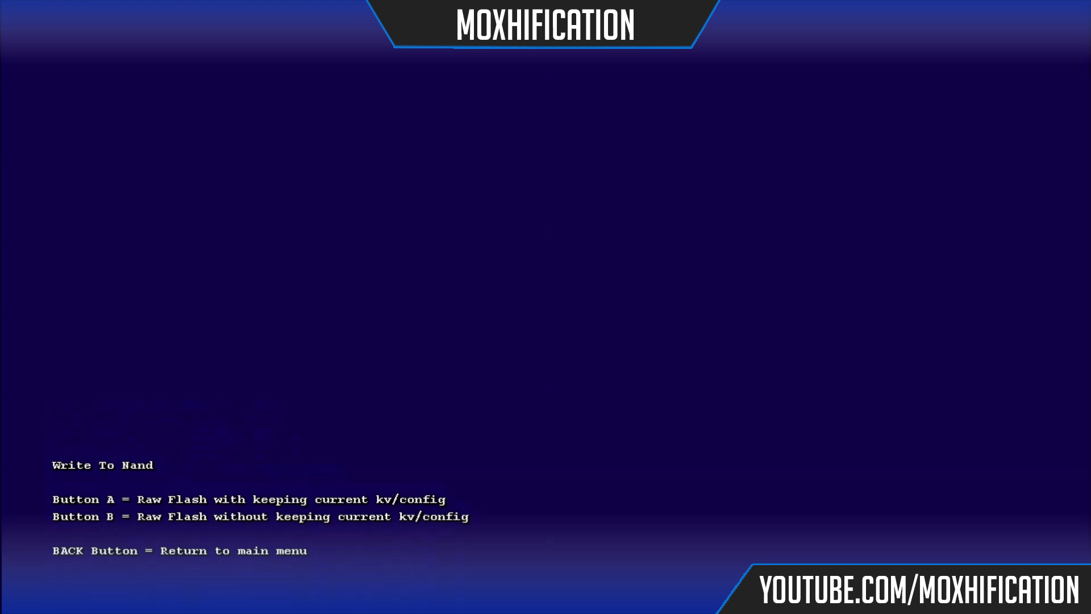
{"action": "key", "text": "a"}
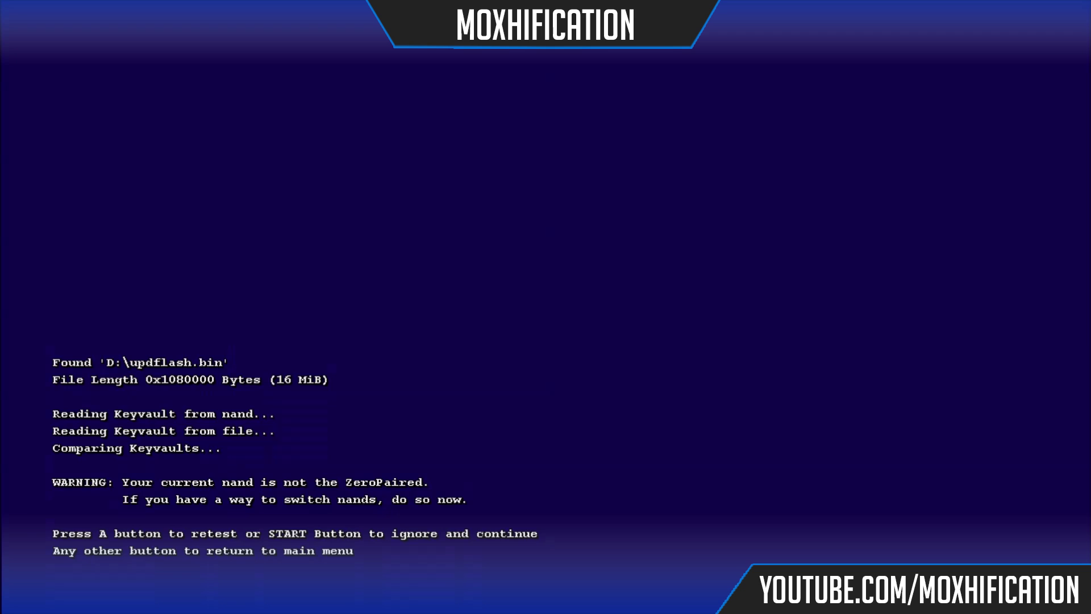
{"action": "key", "text": "Return"}
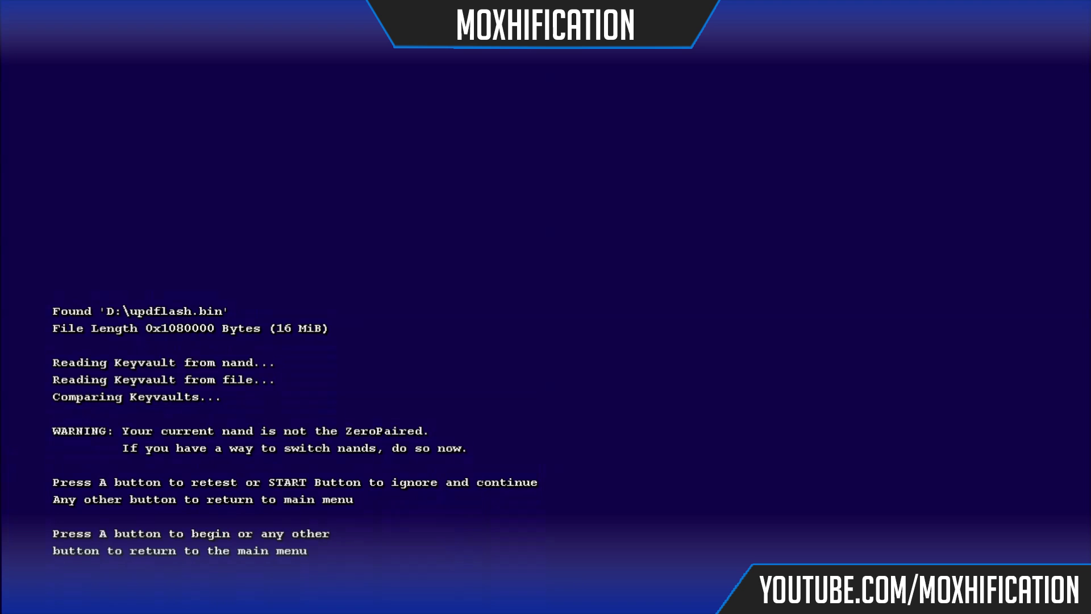
{"action": "key", "text": "Return"}
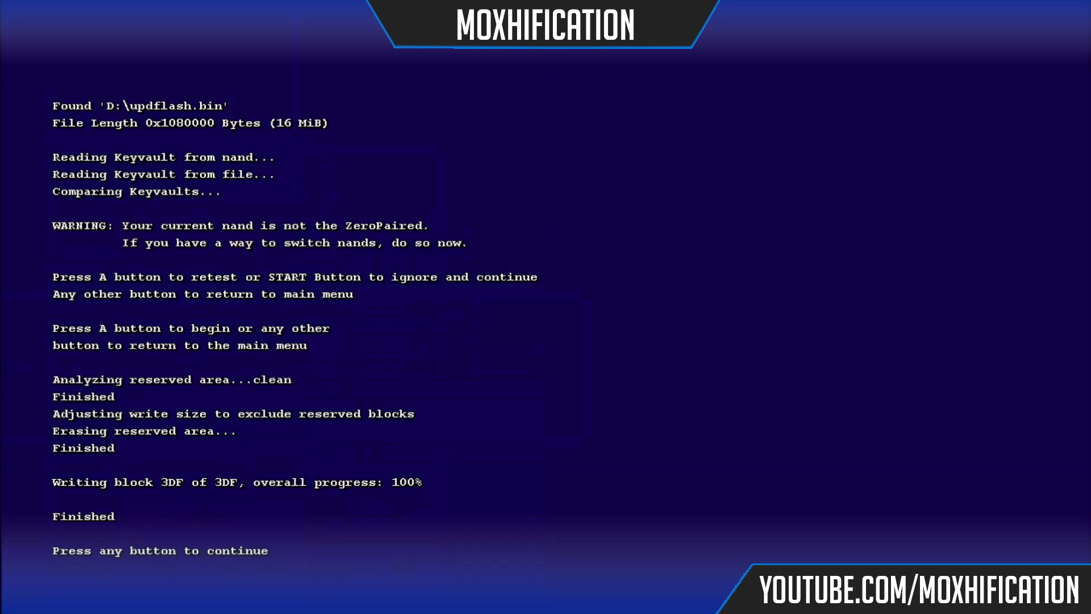
{"action": "key", "text": "Return"}
{"action": "key", "text": "Escape"}
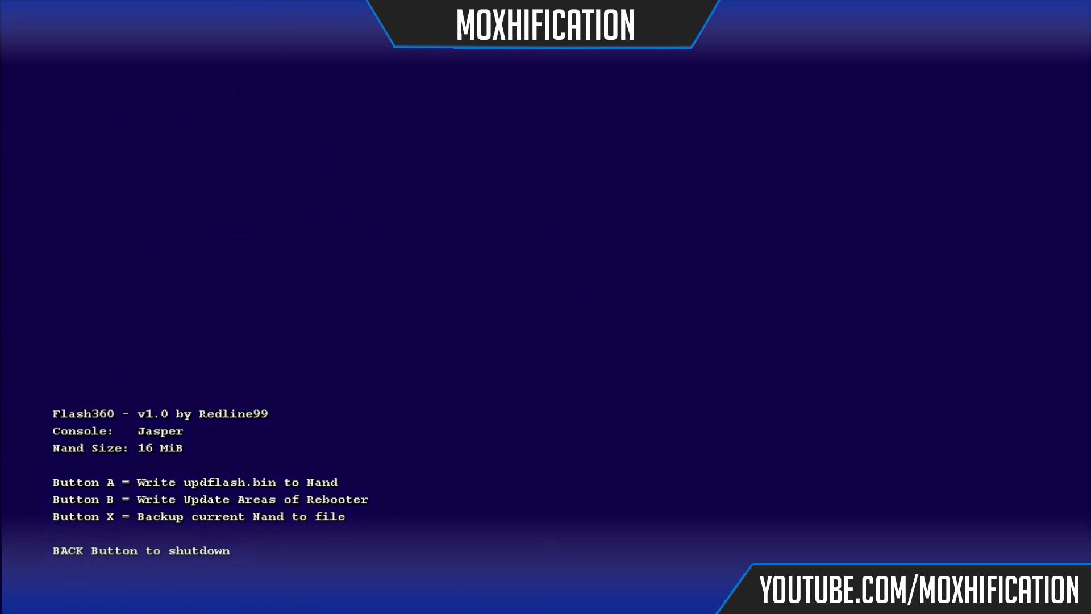
{"action": "key", "text": "Escape"}
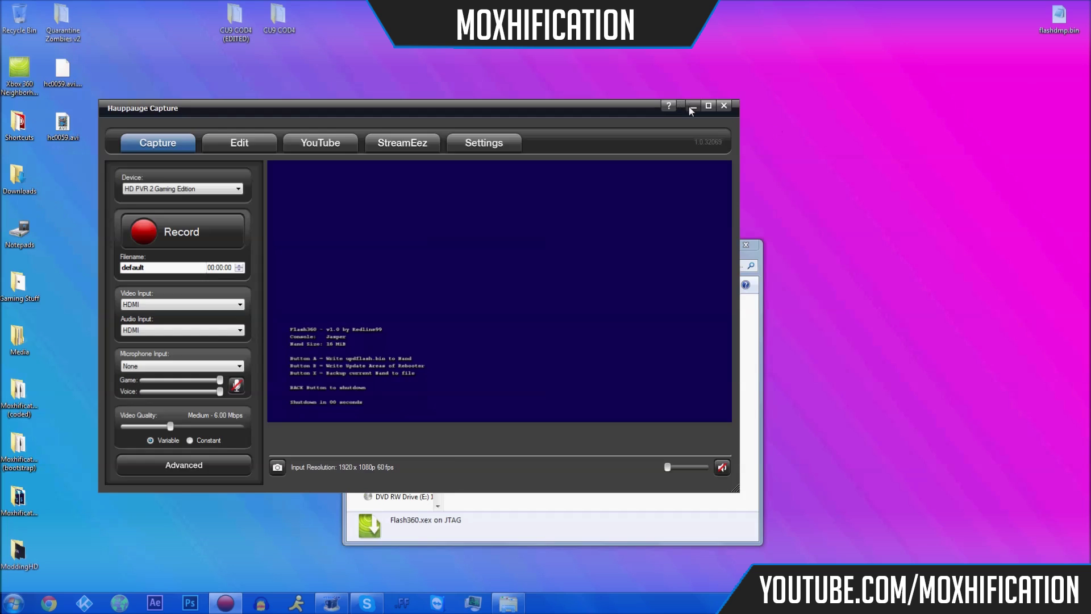
Step: Exit full screen and hide Hauppauge Capture to reveal the Flash360 folder in Explorer
{"action": "left_click", "coordinate": [690, 107]}
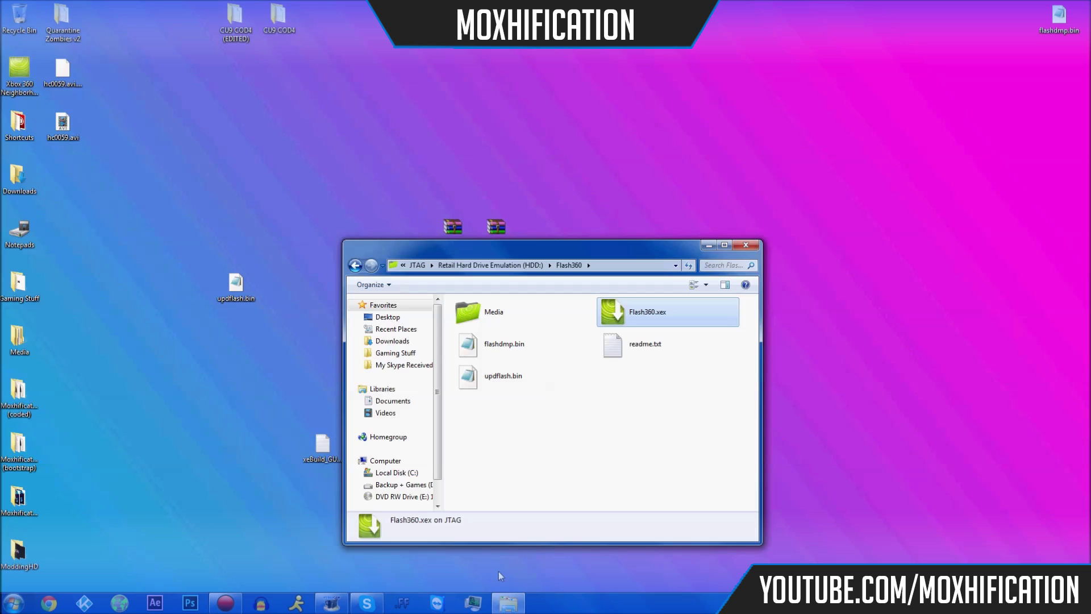
Step: Watch the reflashed console boot to its dashboard and XEXMENU, then bring the Flash360 folder forward
{"action": "left_click", "coordinate": [226, 603]}
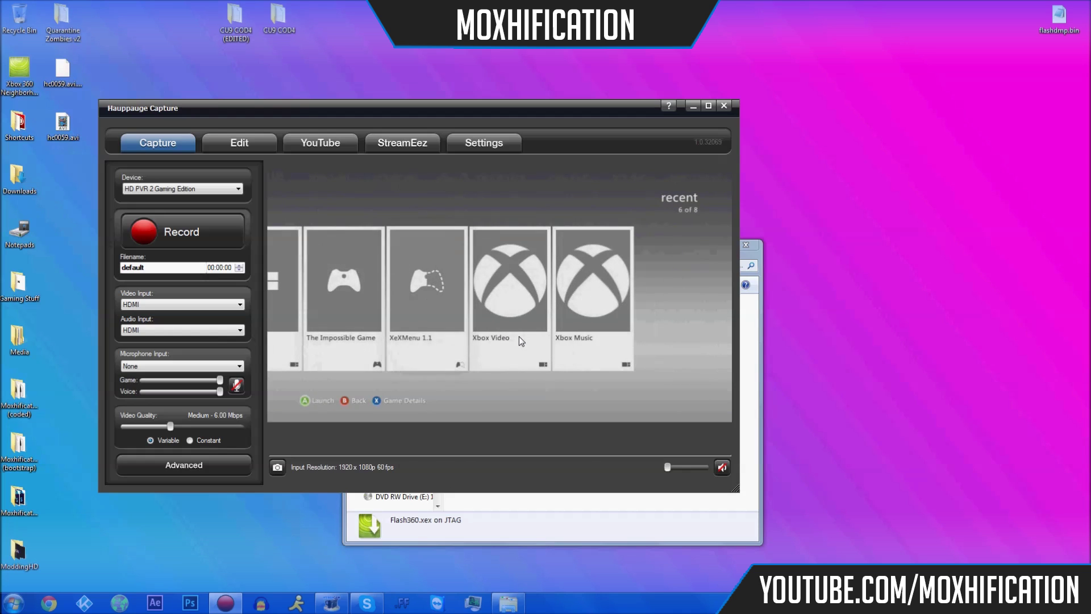
{"action": "left_click", "coordinate": [491, 541]}
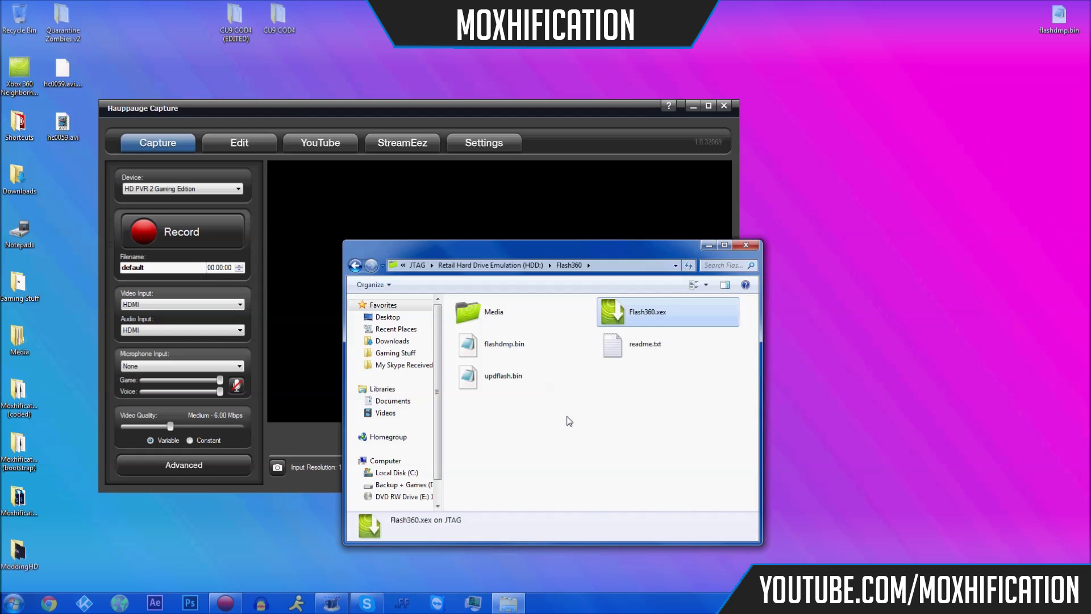
{"action": "right_click", "coordinate": [566, 415]}
{"action": "left_click", "coordinate": [538, 410]}
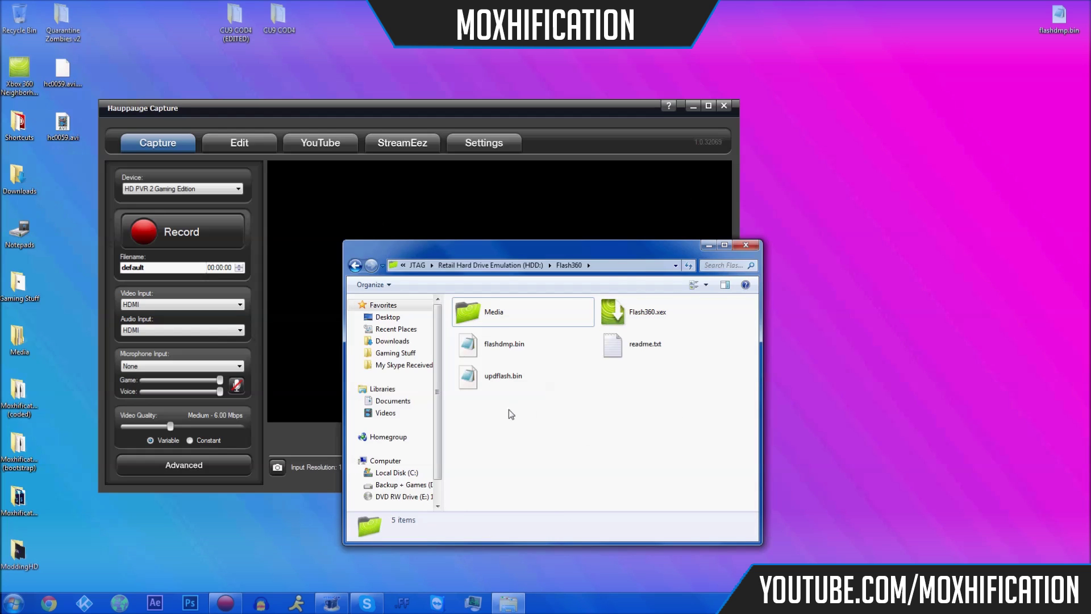
Step: Browse up to the console hard drive's root, then minimize the capture and close the folder window
{"action": "left_click_drag", "start_coordinate": [541, 250], "coordinate": [699, 264]}
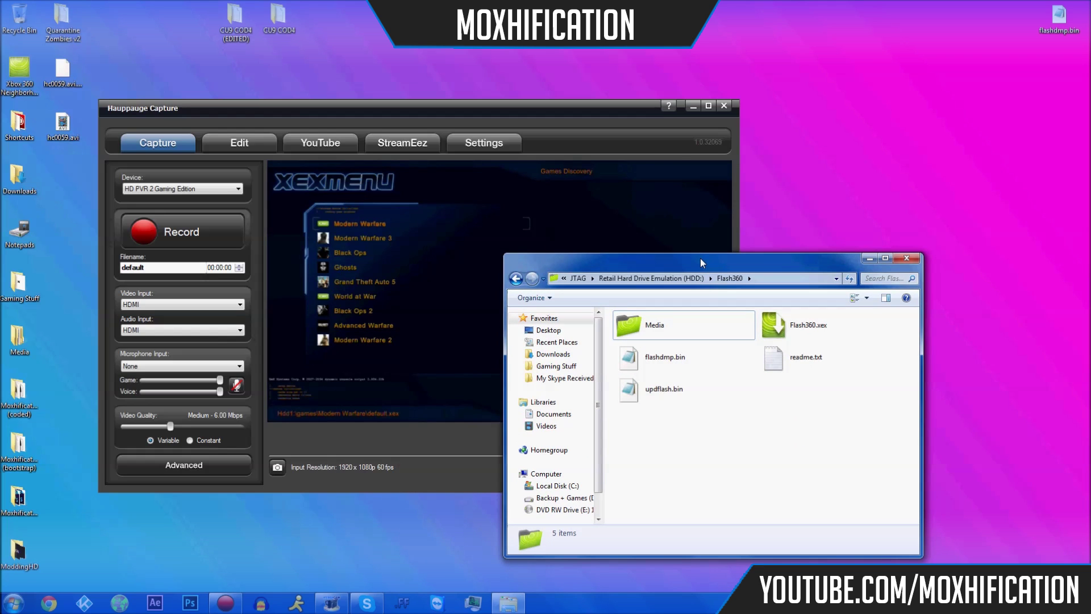
{"action": "left_click", "coordinate": [665, 278]}
{"action": "mouse_move", "coordinate": [909, 441]}
{"action": "left_mouse_down"}
{"action": "mouse_move", "coordinate": [617, 375]}
{"action": "mouse_move", "coordinate": [940, 346]}
{"action": "left_mouse_up"}
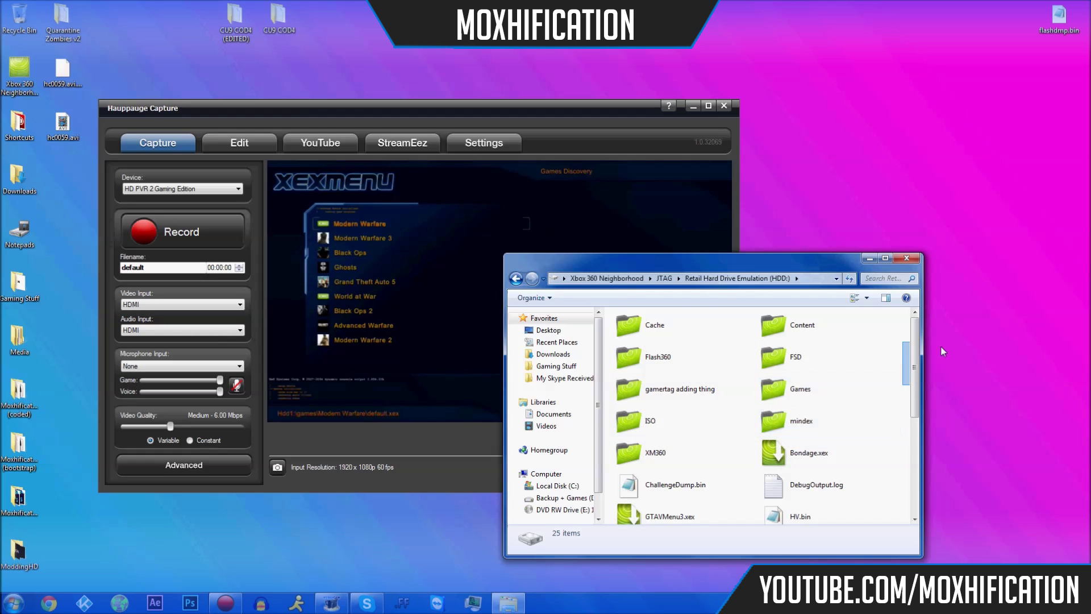
{"action": "left_click", "coordinate": [692, 106]}
{"action": "left_click", "coordinate": [906, 258]}
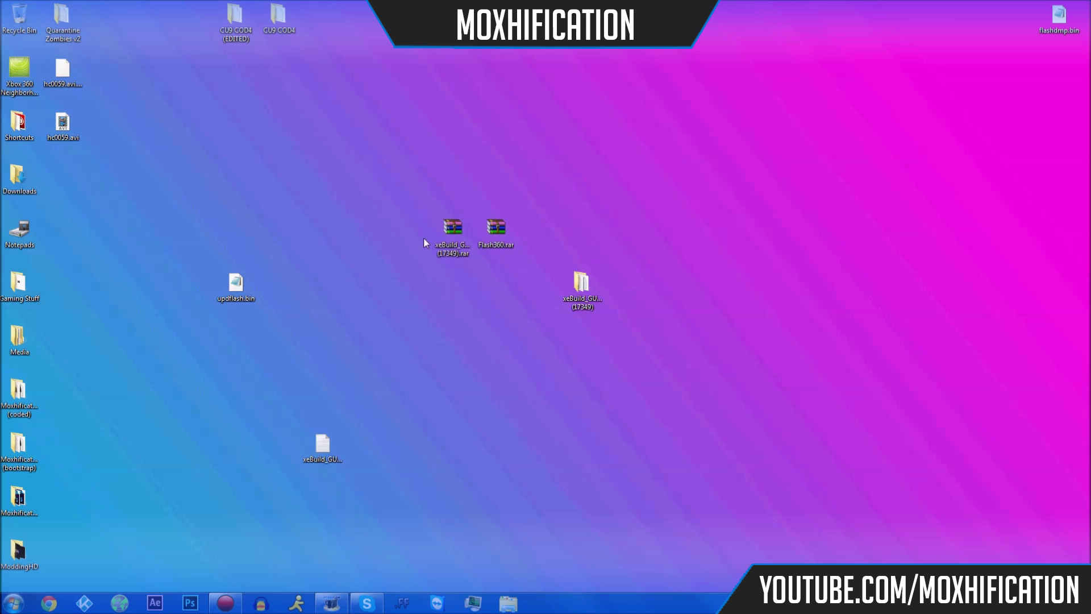
Step: Move the xeBuild_GUI_2.094 folder down beside the xeBuild log, leaving both .rar archives unselected
{"action": "left_click_drag", "start_coordinate": [581, 282], "coordinate": [408, 392]}
{"action": "left_click_drag", "start_coordinate": [366, 171], "coordinate": [571, 268]}
{"action": "left_click", "coordinate": [508, 259]}
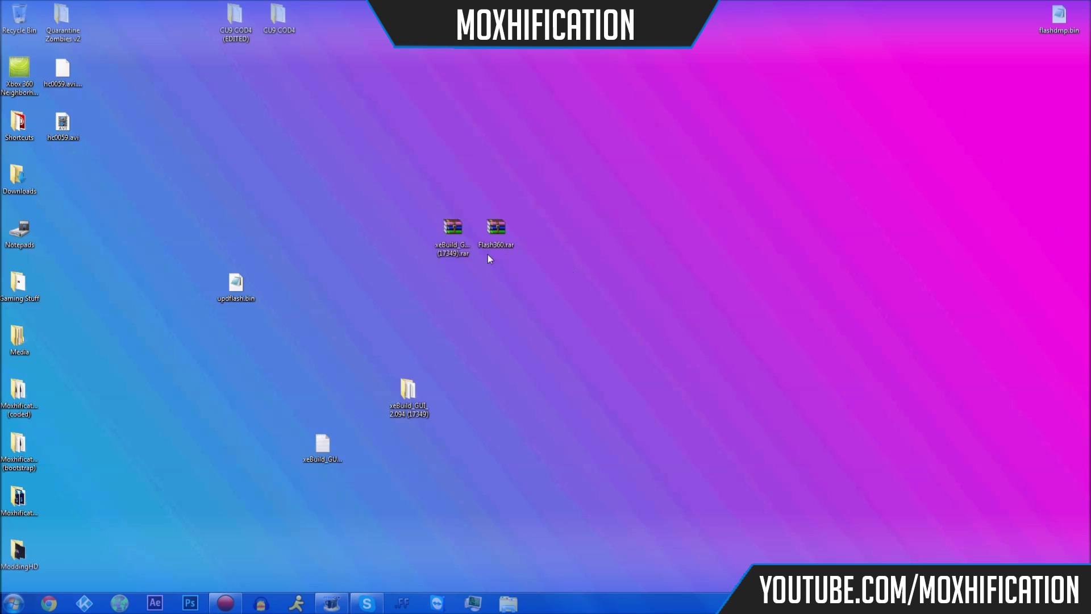
{"action": "left_click_drag", "start_coordinate": [405, 199], "coordinate": [559, 280]}
{"action": "left_click_drag", "start_coordinate": [397, 219], "coordinate": [543, 248]}
{"action": "mouse_move", "coordinate": [383, 235]}
{"action": "left_mouse_down"}
{"action": "mouse_move", "coordinate": [557, 240]}
{"action": "mouse_move", "coordinate": [383, 237]}
{"action": "left_mouse_up"}
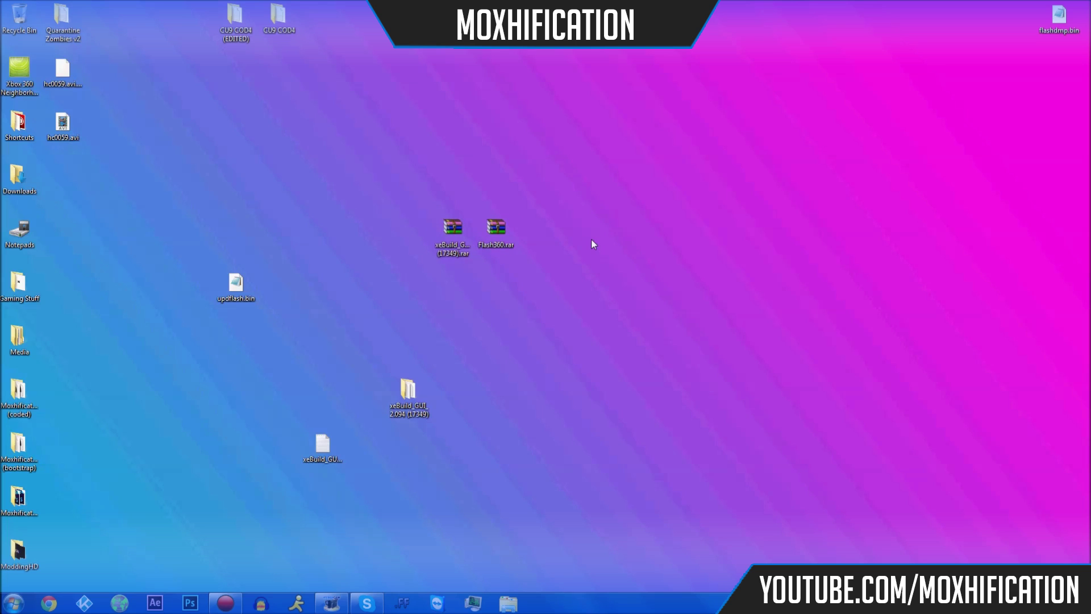